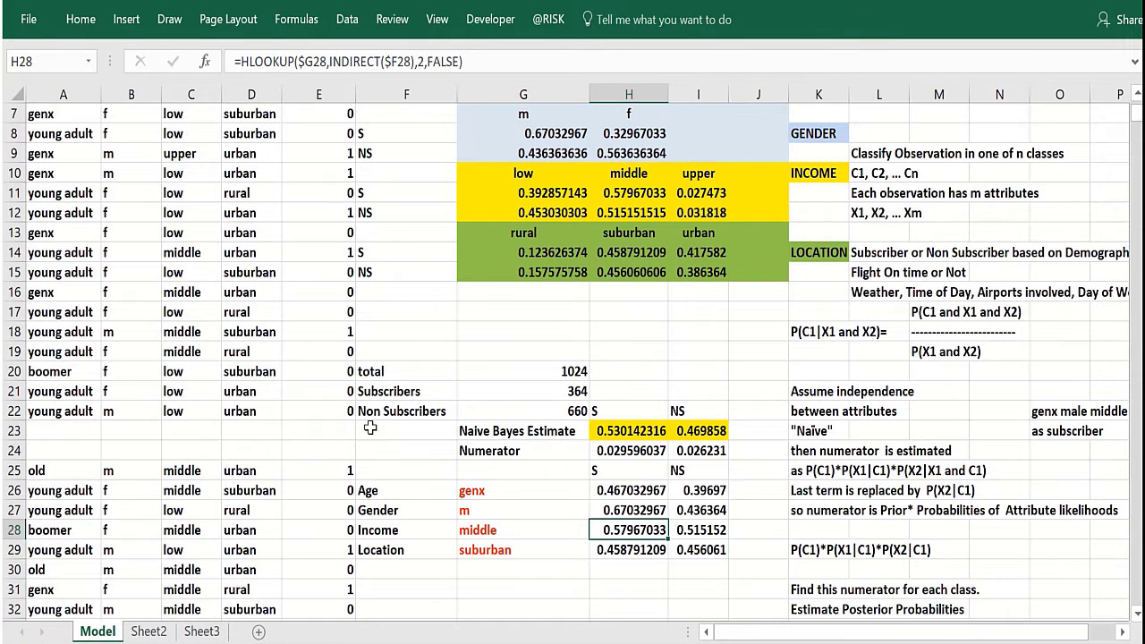
Examine the chosen Age, Gender, Income and Location values and the Naive Bayes estimate formula for subscribers.
left_click(404, 468)
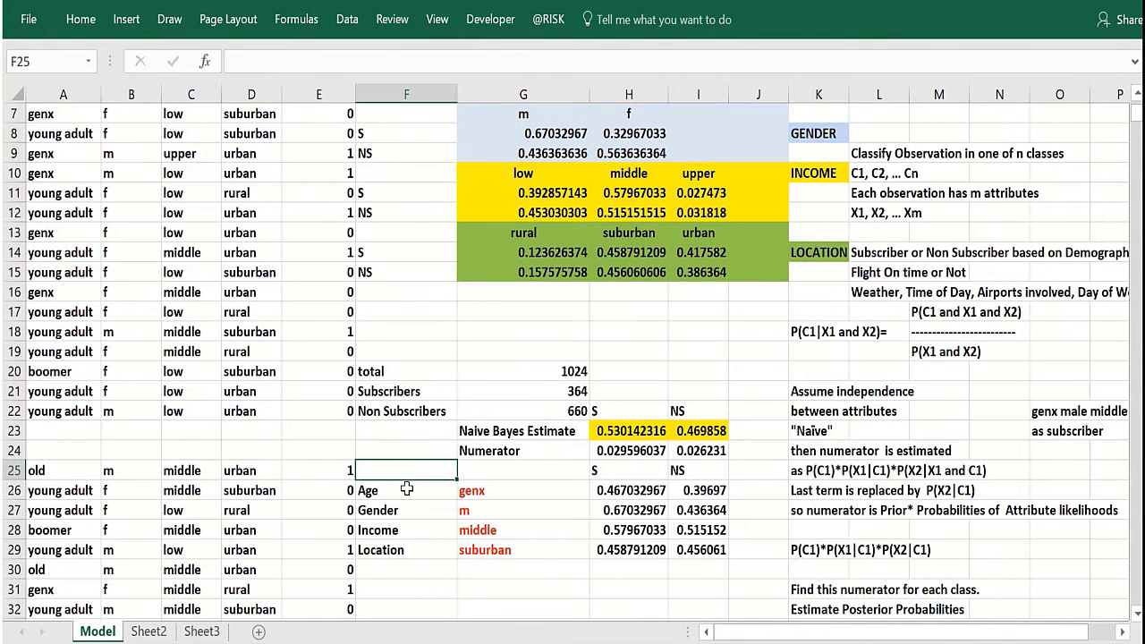
left_click_drag(497, 498, 497, 543)
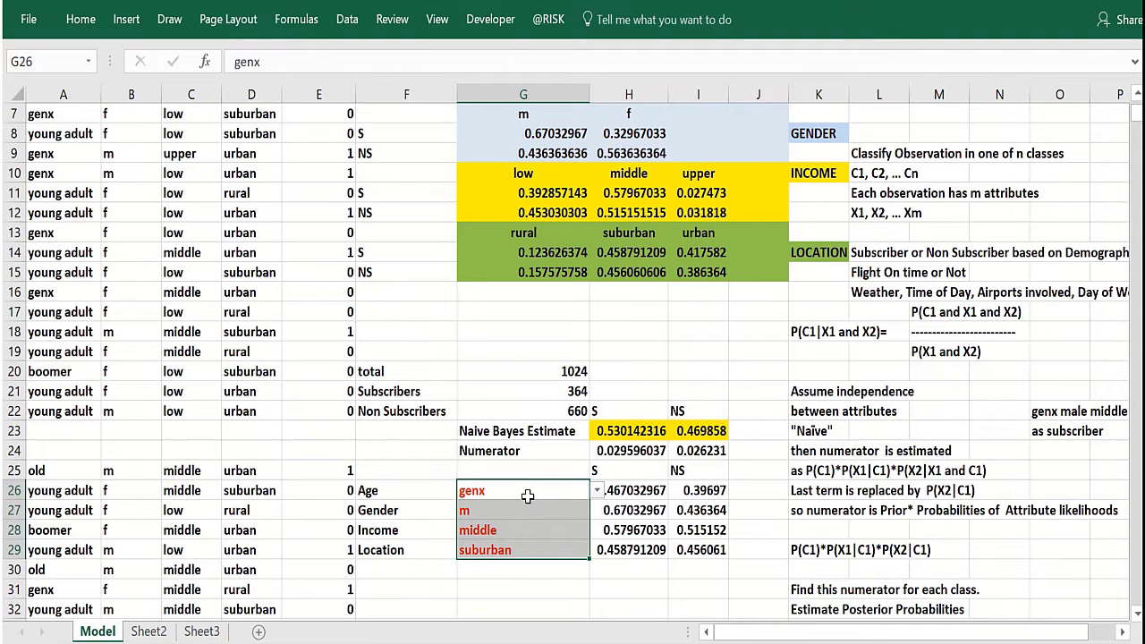
left_click(620, 431)
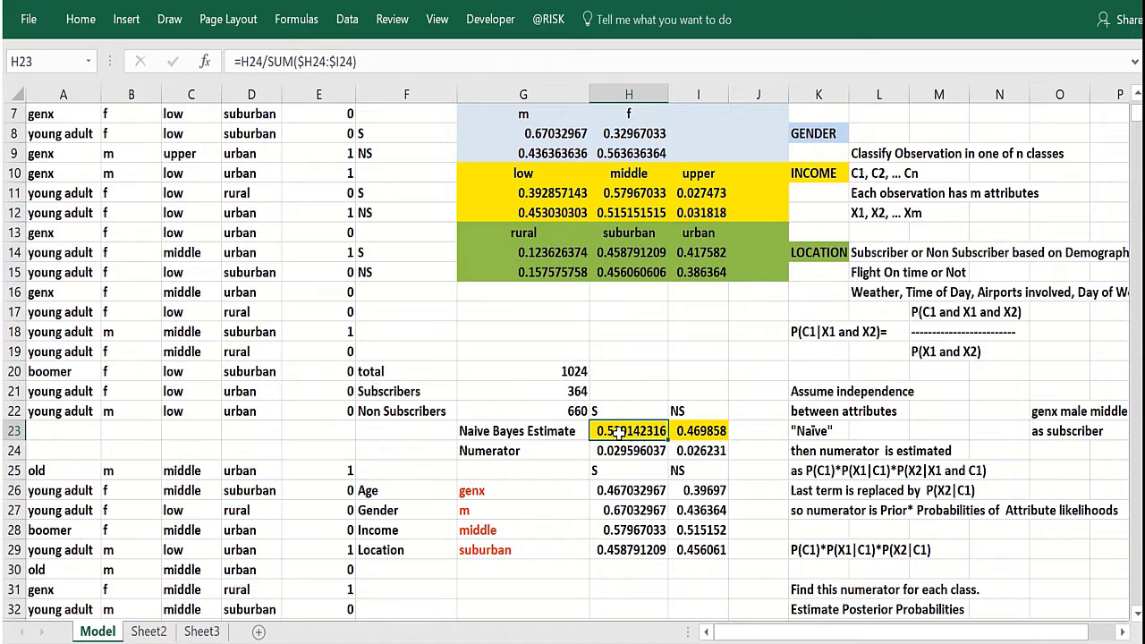
left_click(540, 507)
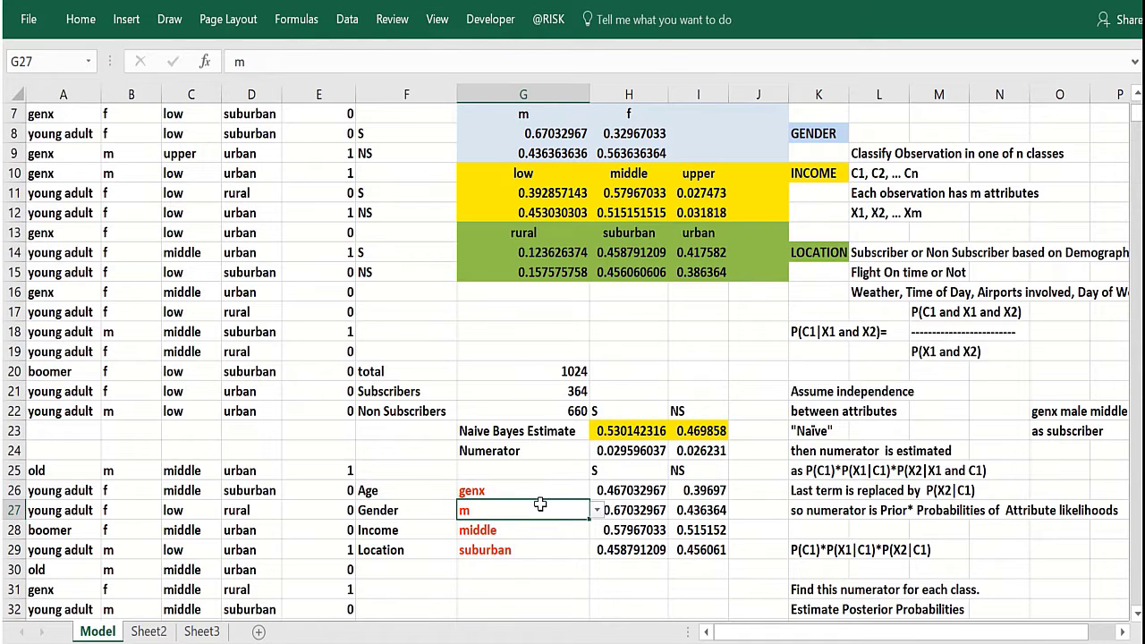
left_click(603, 434)
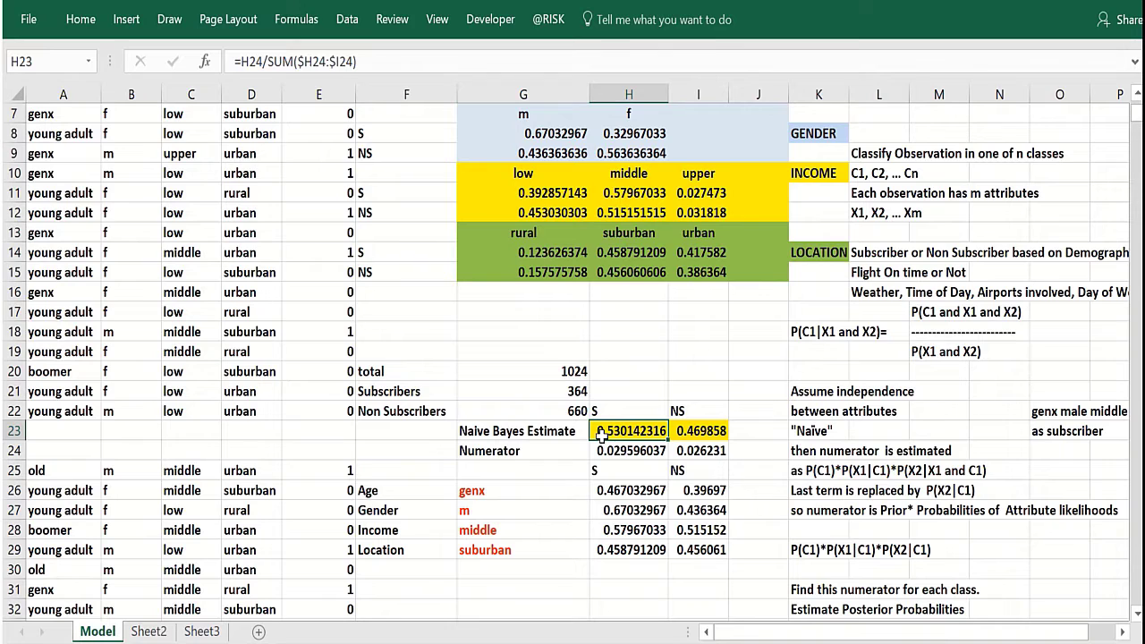
left_click(549, 494)
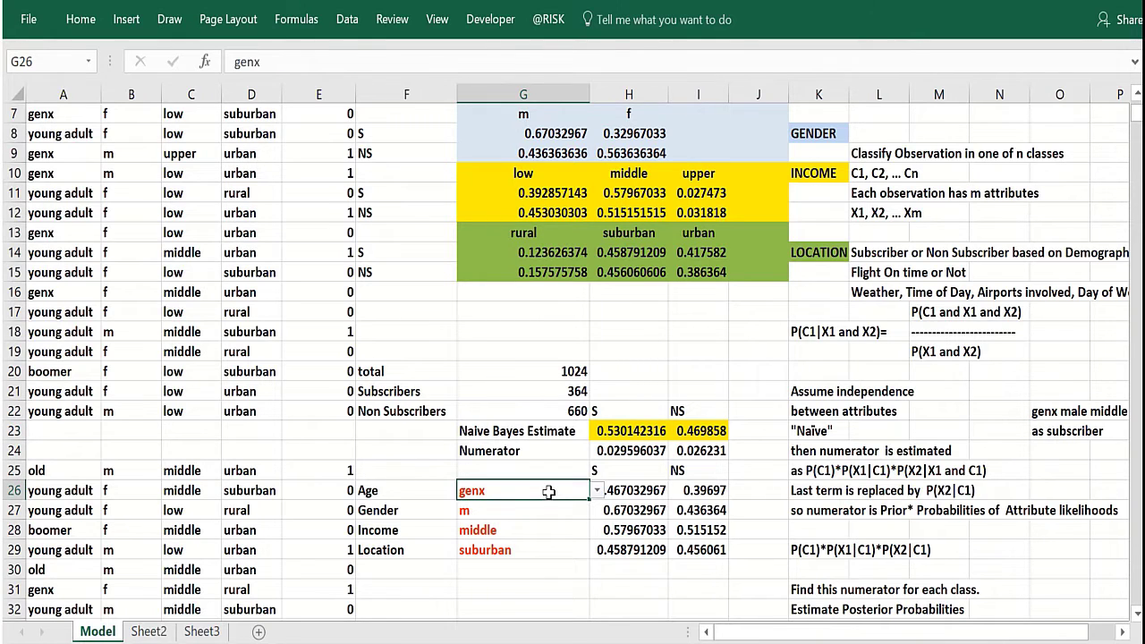
left_click(537, 517)
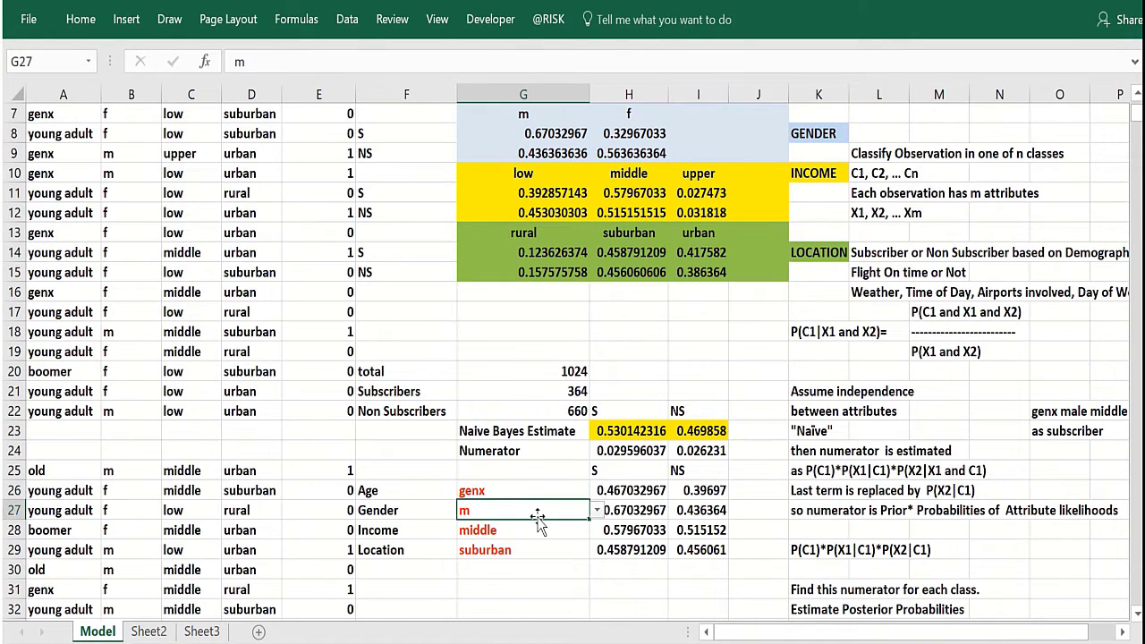
left_click(528, 534)
left_click(526, 553)
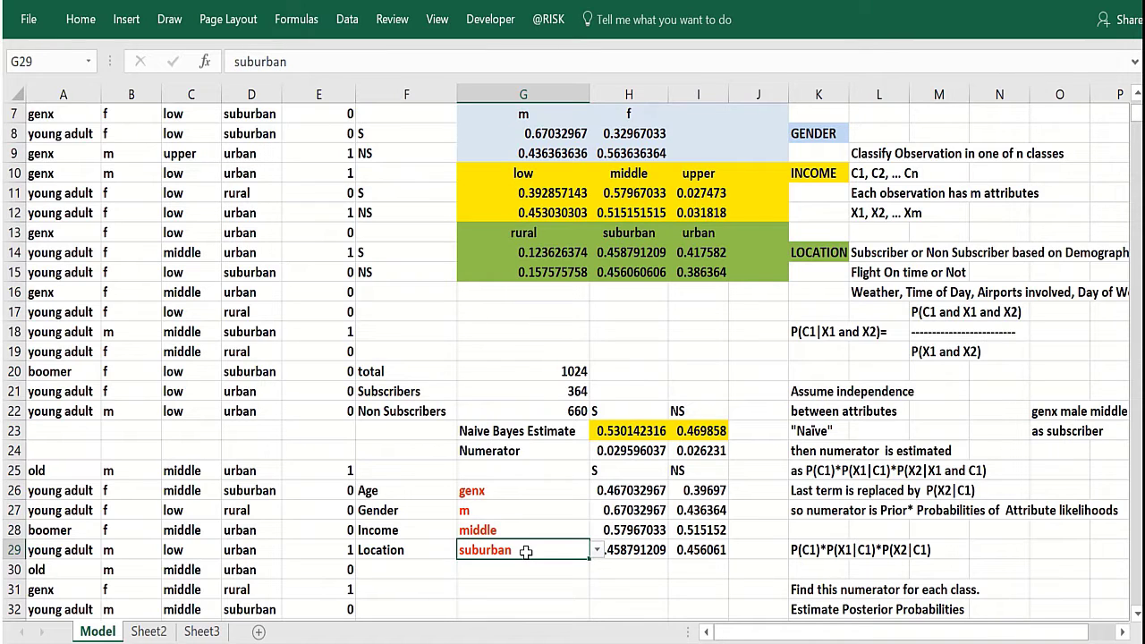
Inspect the non-subscriber HLOOKUP likelihood formula for gender and scan across to the explanatory notes.
left_click(575, 496)
left_click(682, 516)
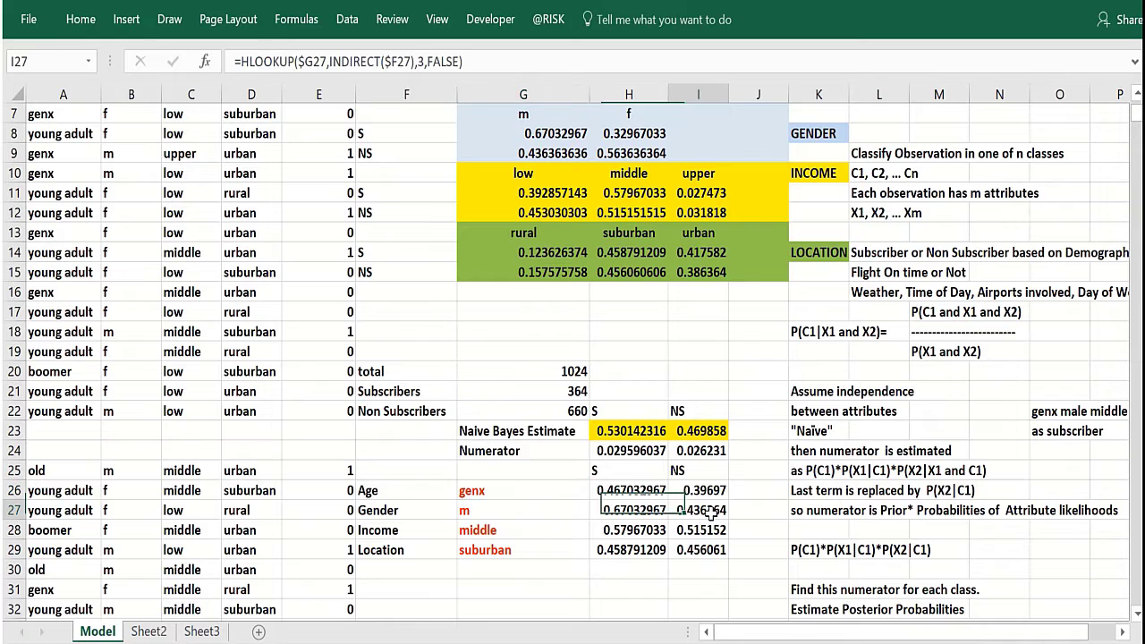
key("Right")
key("Right")
key("Right")
key("Right")
key("Right")
key("Right")
key("Right")
key("Right")
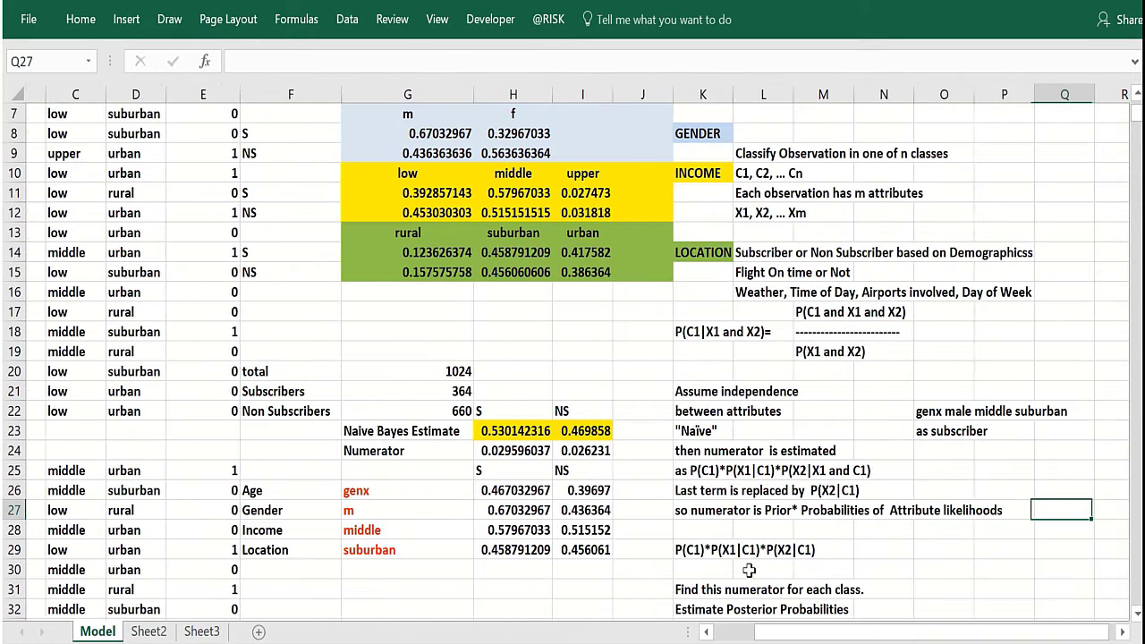
left_click(701, 569)
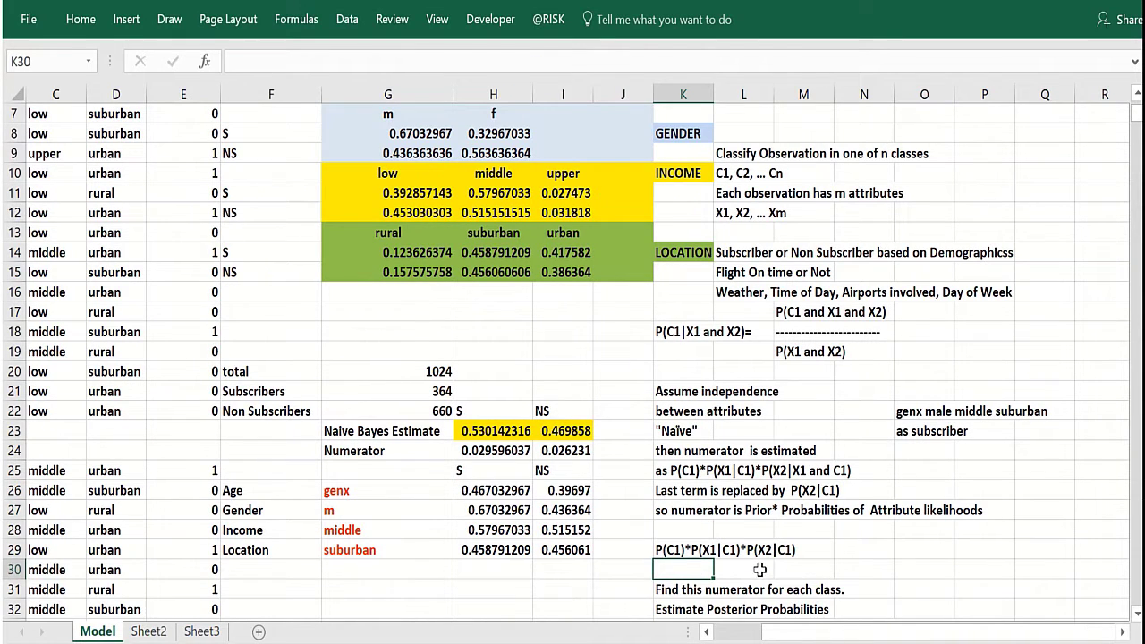
left_click(759, 570)
left_click(796, 570)
left_click(709, 570)
key("Left")
key("Left")
key("Left")
key("Left")
key("Left")
key("Left")
key("Left")
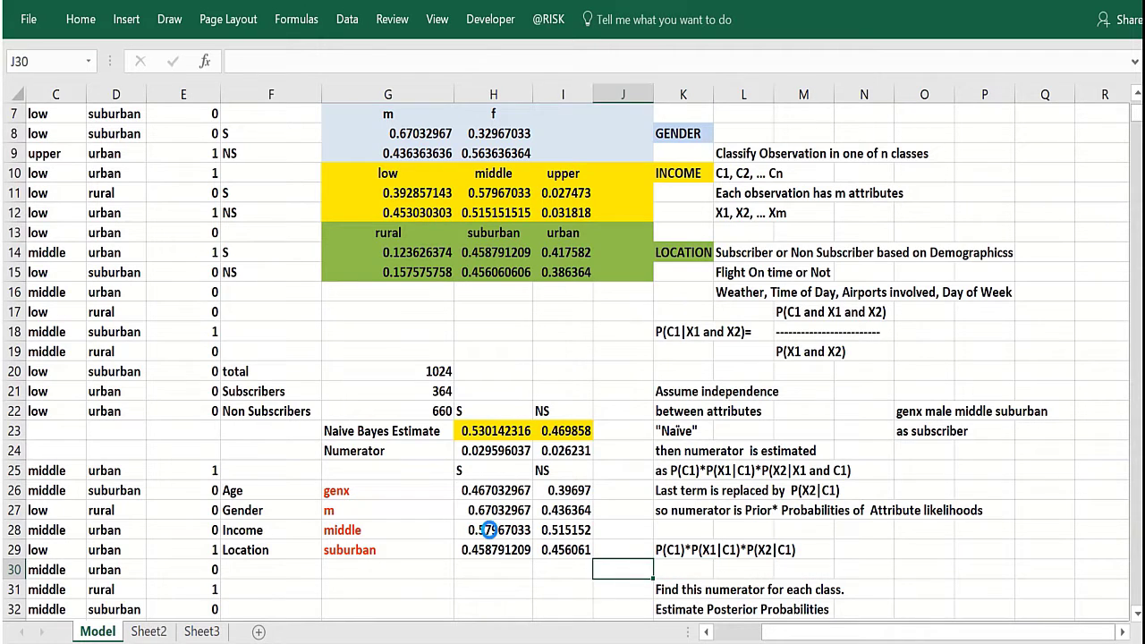
key("Left")
key("Left")
key("Left")
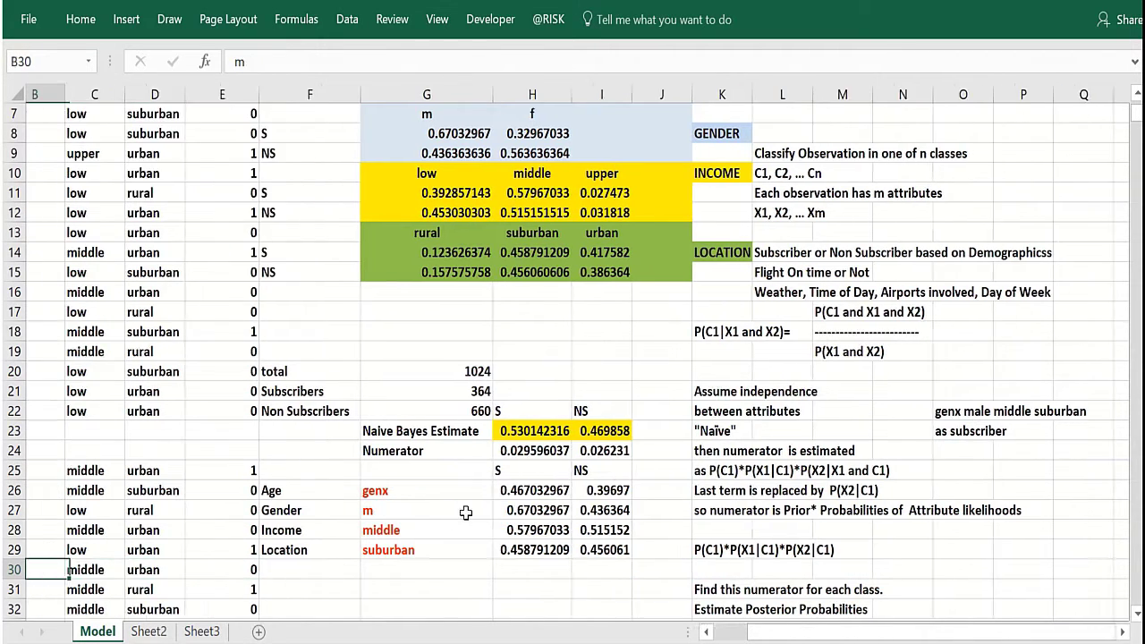
Review the numerator PRODUCT formula and trace its HLOOKUP likelihoods back to the COUNTIFS formulas in the likelihood table.
left_click(609, 452)
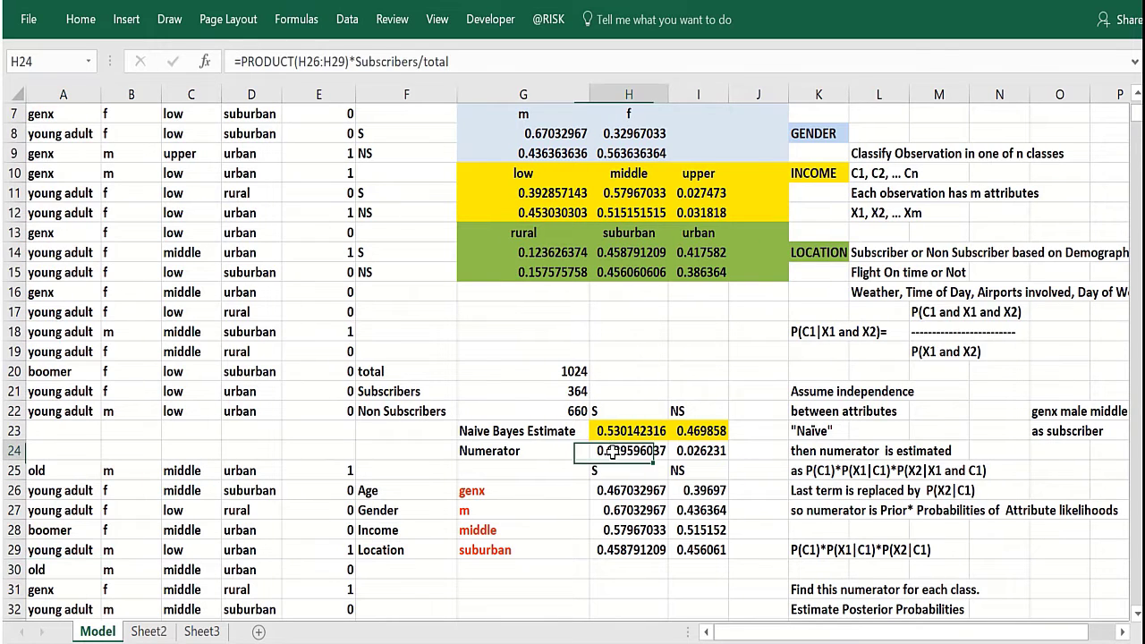
left_click(604, 491)
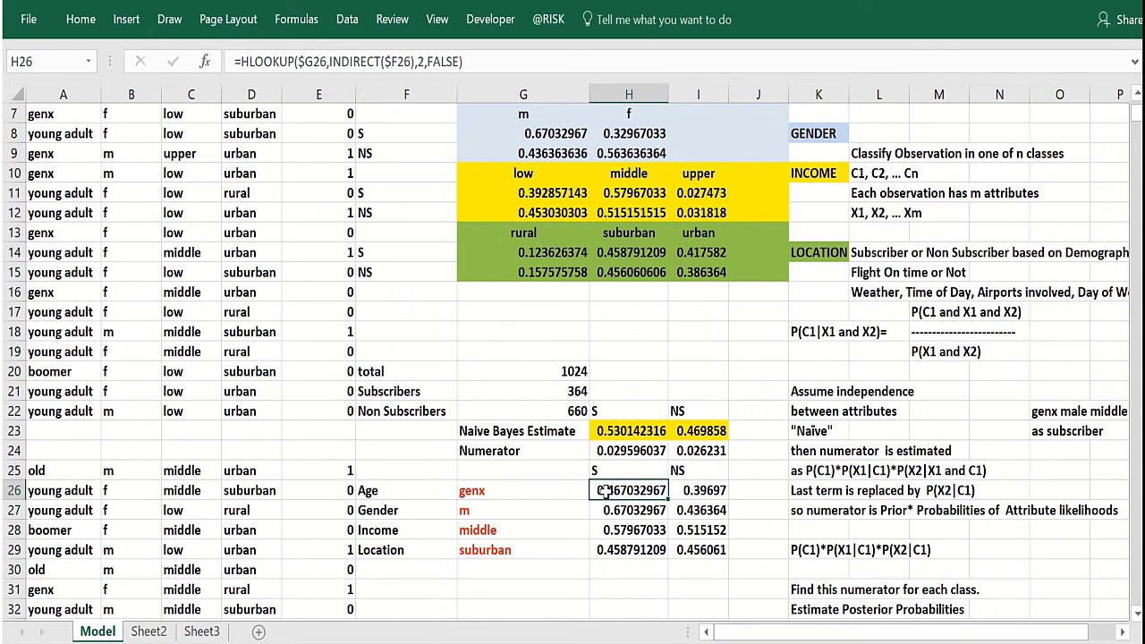
left_click(531, 491)
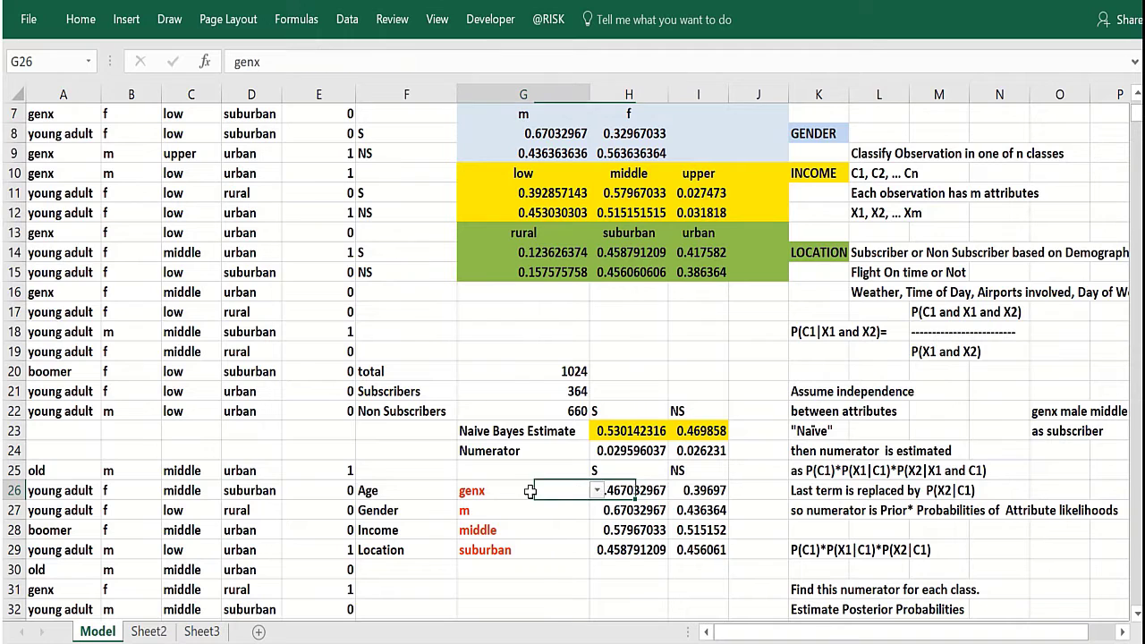
scroll(658, 497, "up", 1)
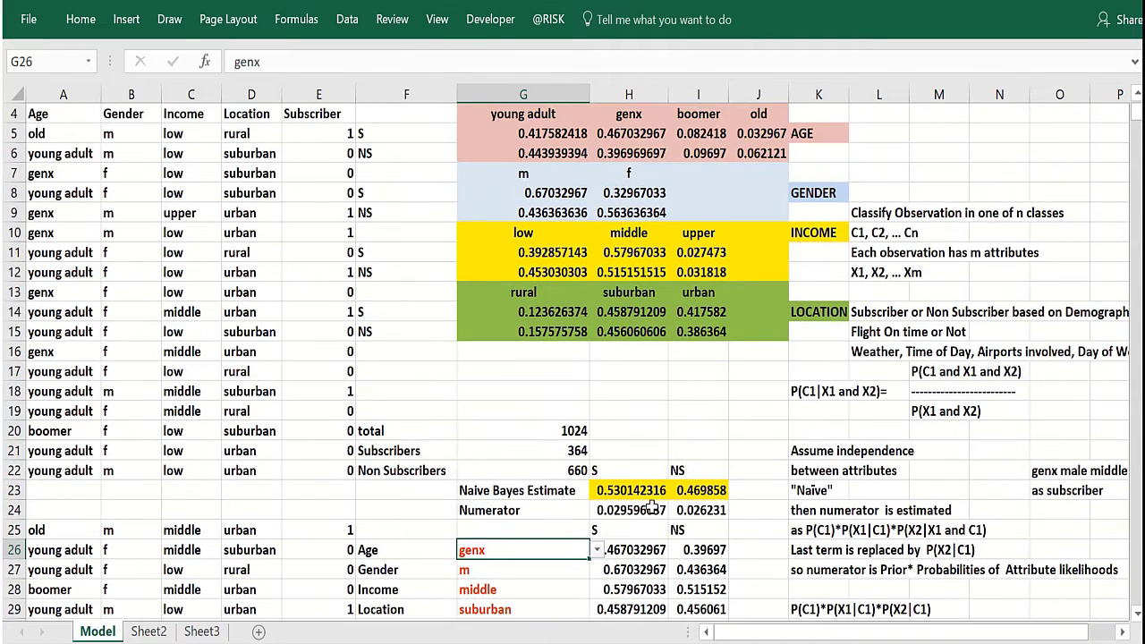
scroll(658, 497, "up", 1)
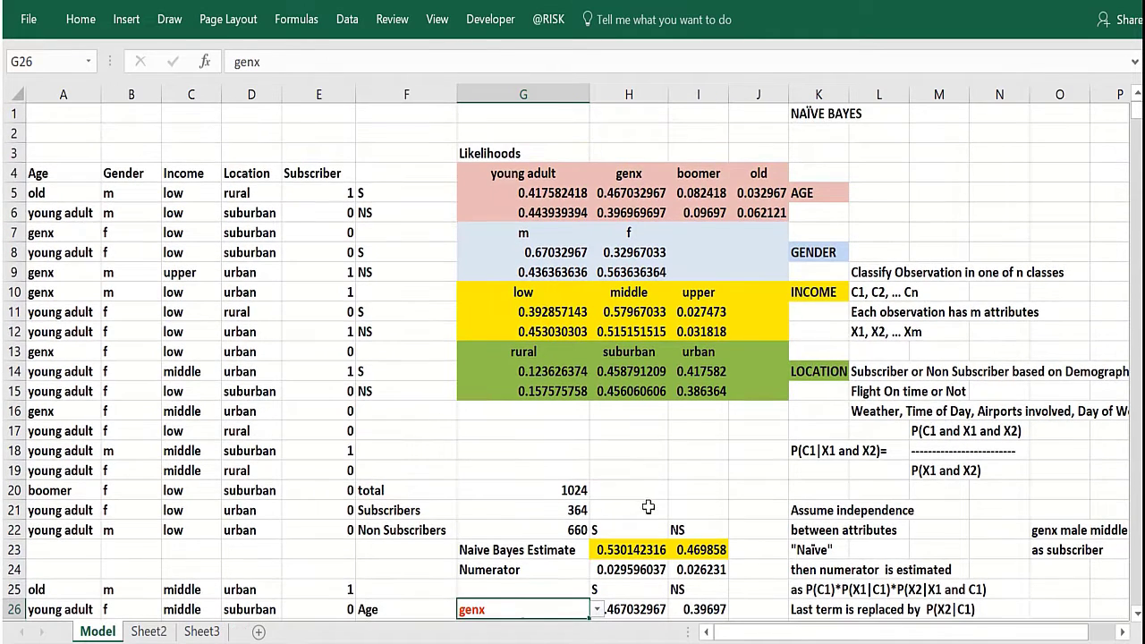
left_click(684, 193)
left_click(538, 180)
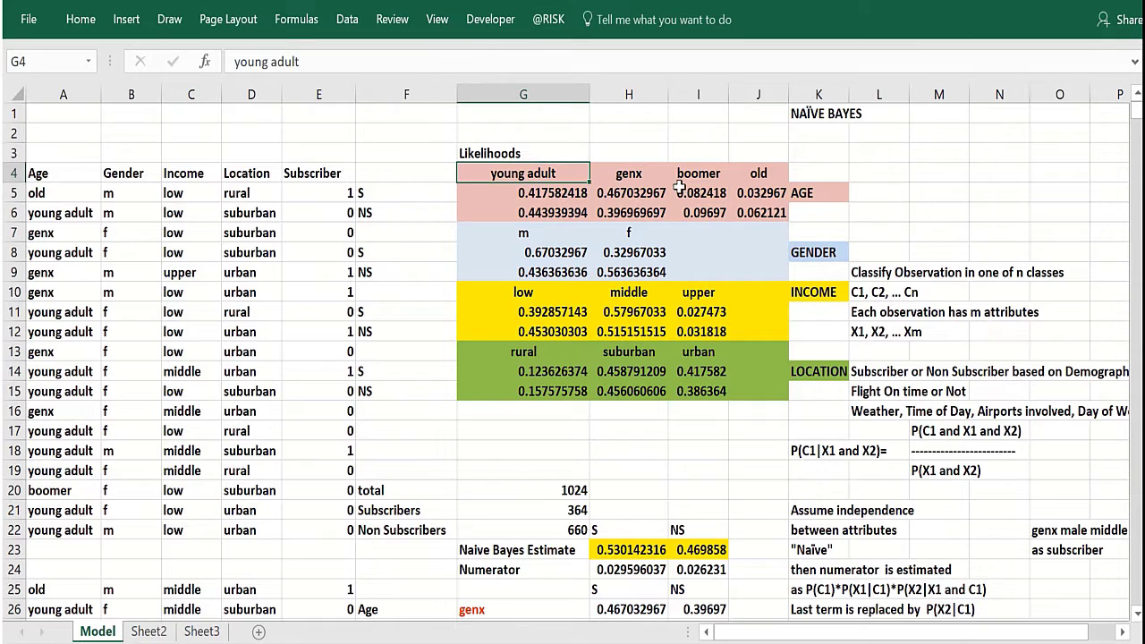
left_click(734, 208)
left_click_drag(732, 204, 727, 197)
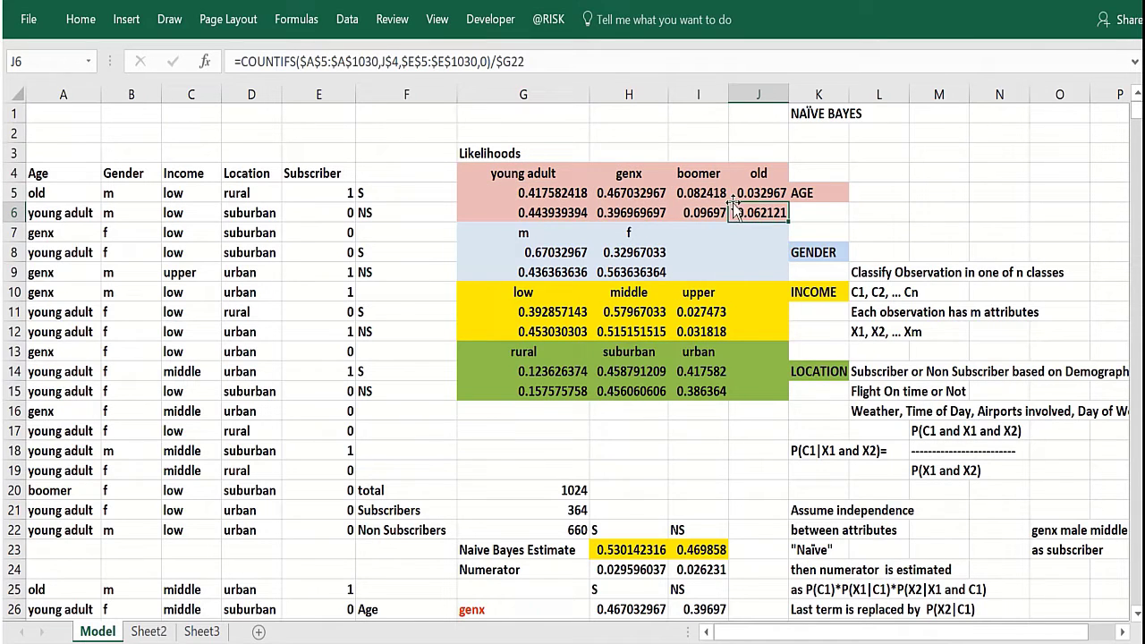
left_click(757, 250)
left_click(758, 293)
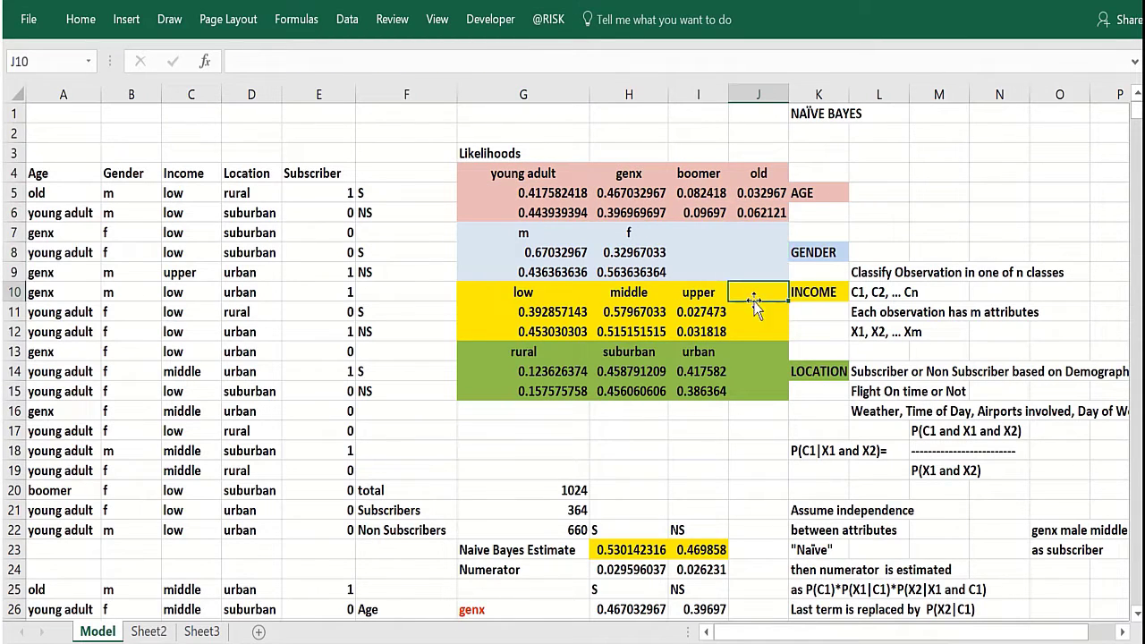
Open the subscriber Age HLOOKUP formula for inspection and compare it with the non-subscriber lookups.
scroll(680, 399, "down", 3)
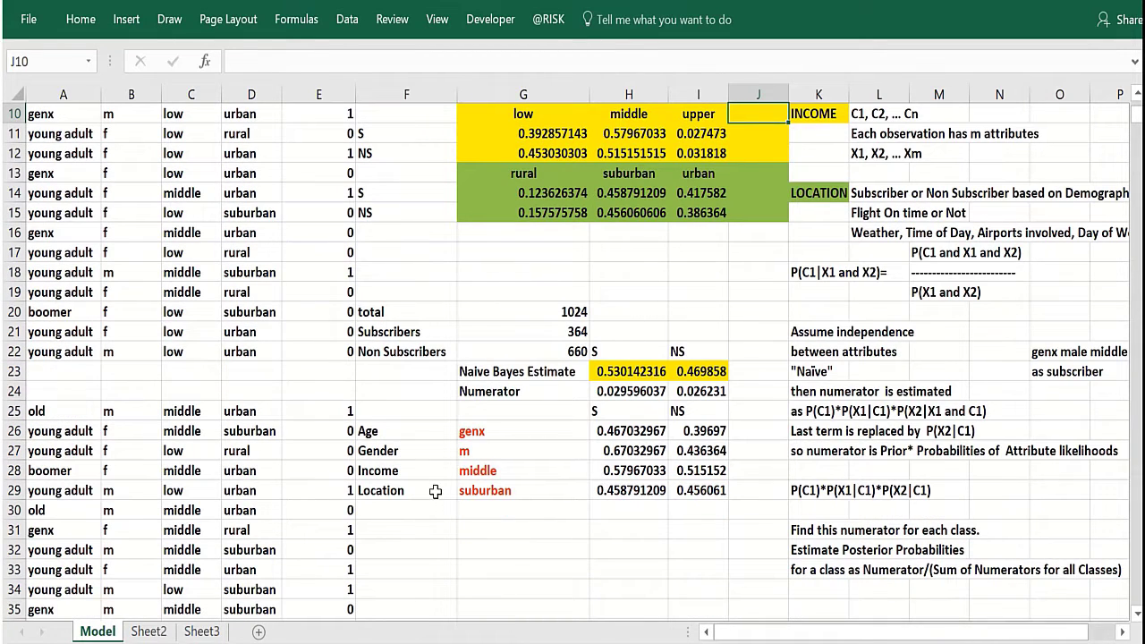
left_click(434, 490)
double_click(634, 433)
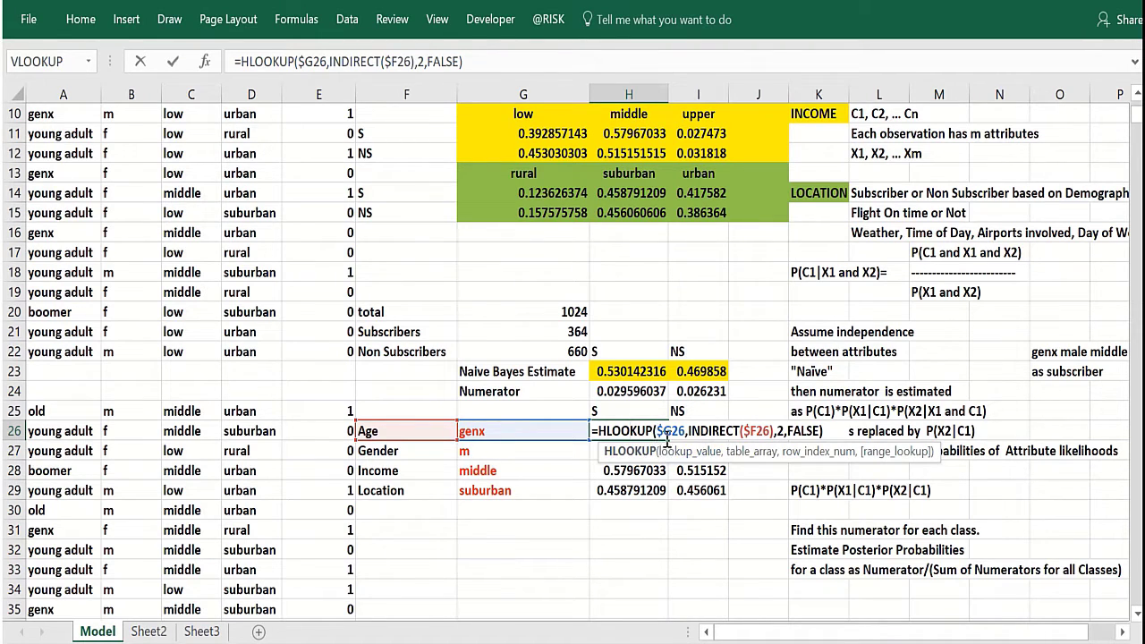
key("Return")
left_click(698, 433)
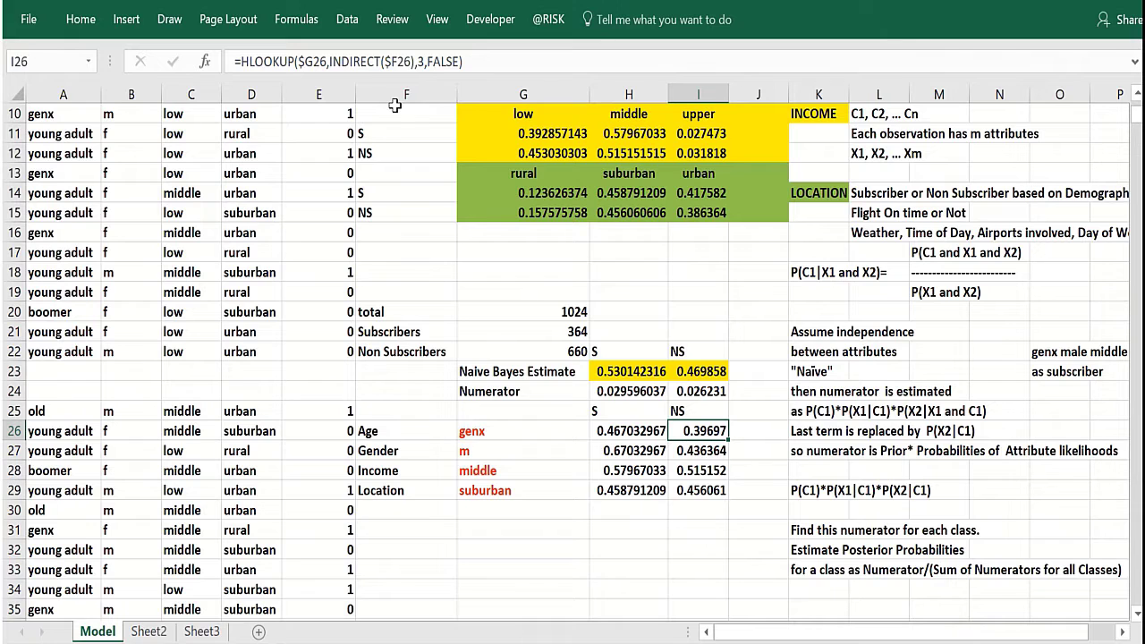
key("Down")
scroll(432, 339, "up", 3)
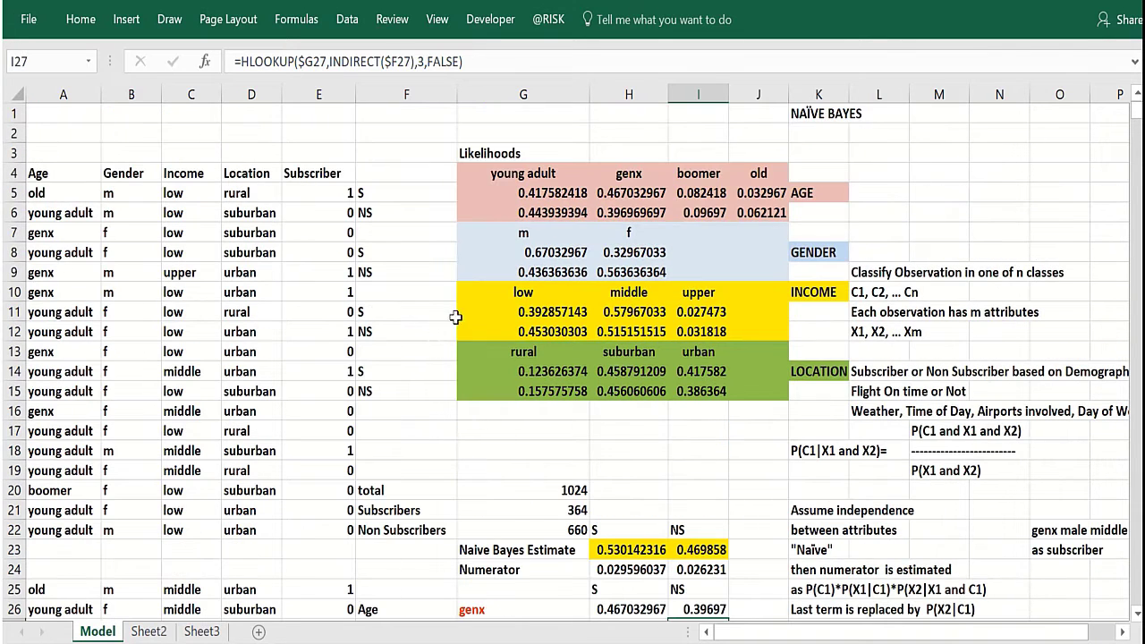
Compare the likelihood table's COUNTIFS formulas with the gender, income and location HLOOKUP results.
left_click(626, 213)
scroll(526, 413, "down", 2)
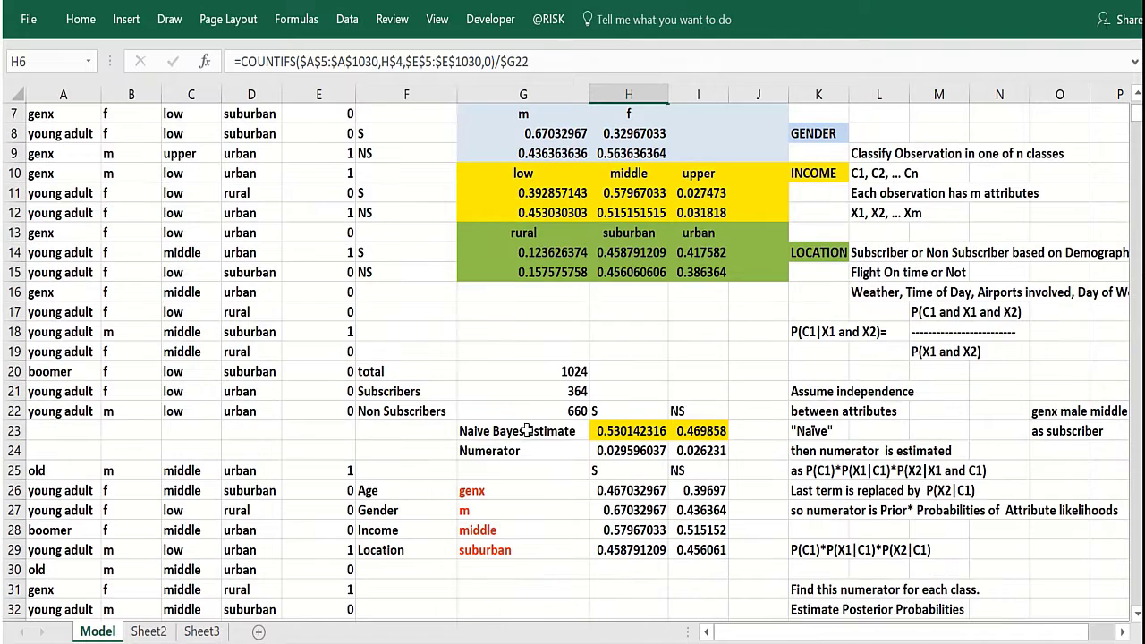
left_click(596, 510)
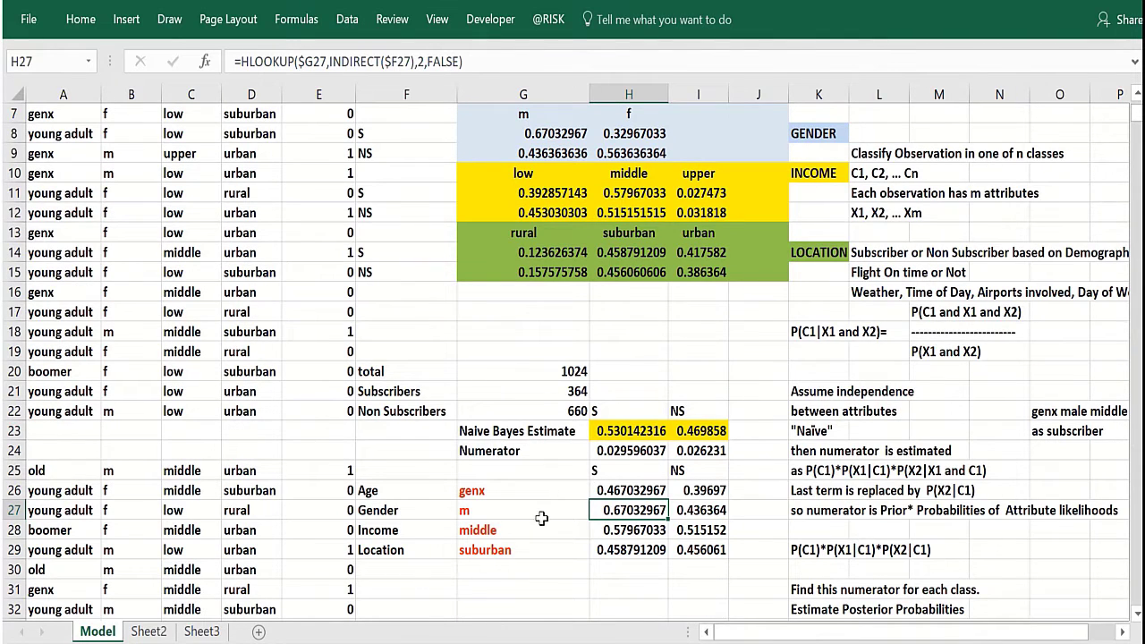
scroll(543, 516, "up", 2)
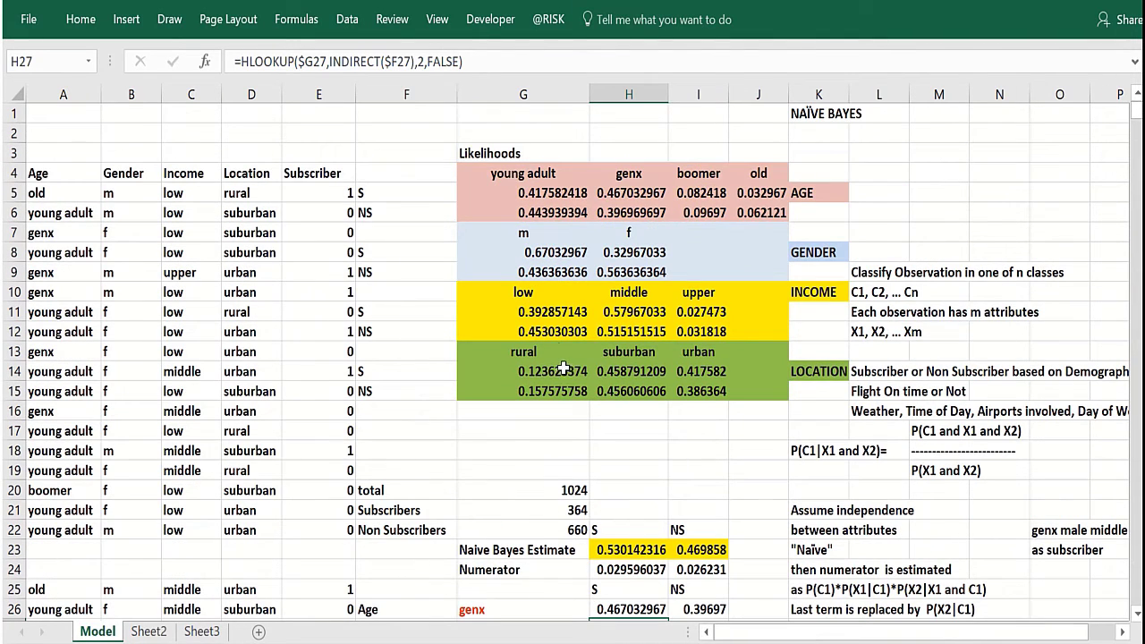
left_click(552, 278)
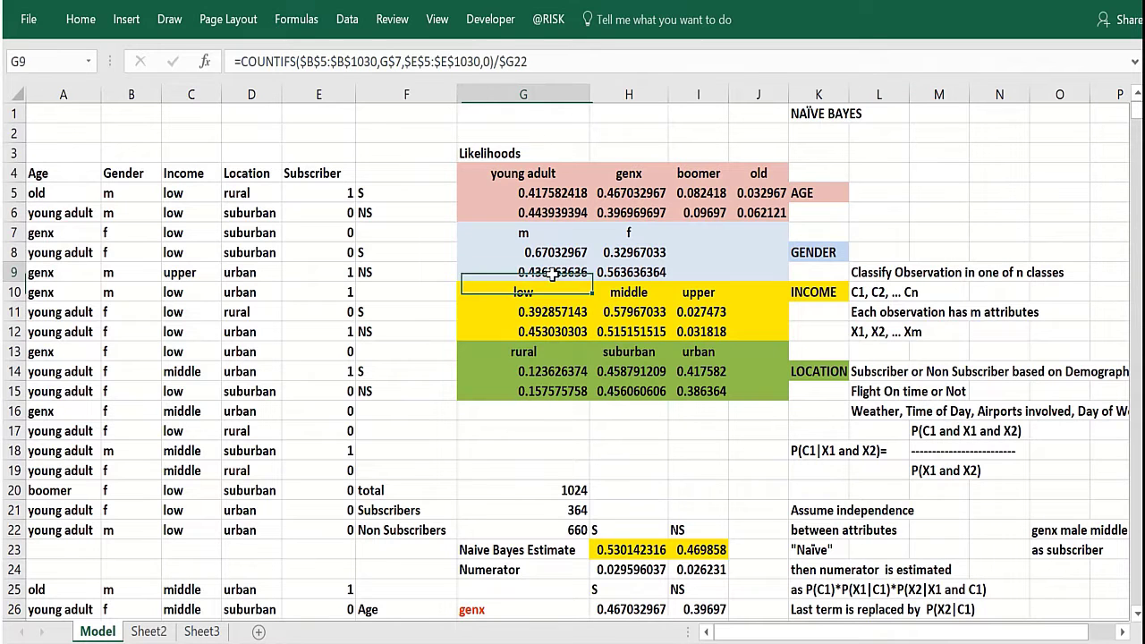
scroll(531, 537, "down", 1)
scroll(528, 549, "down", 2)
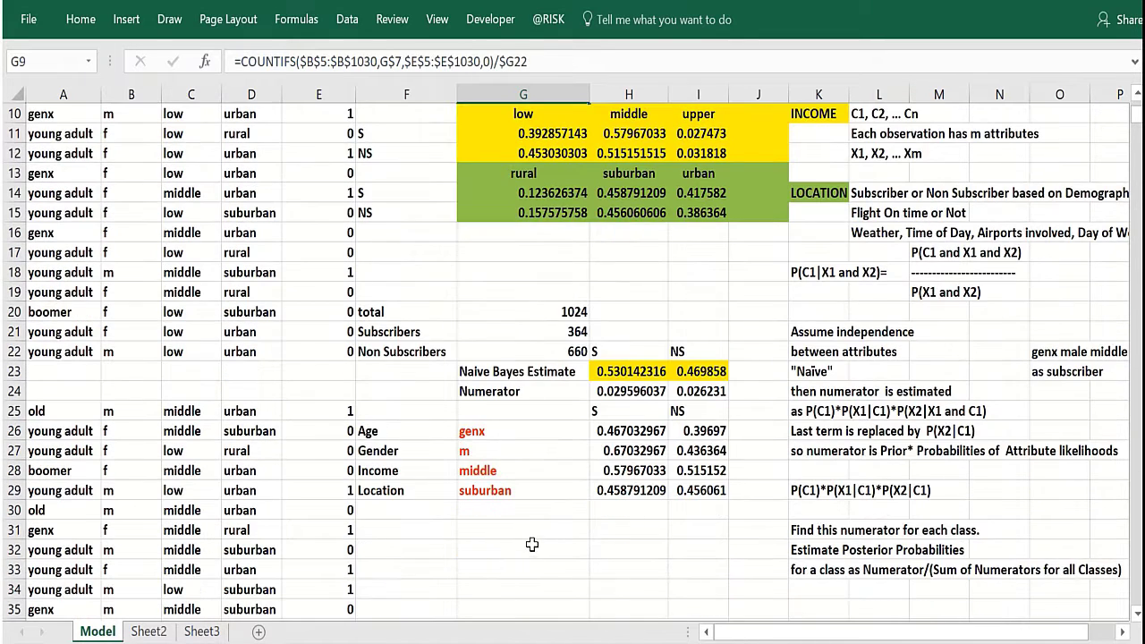
left_click(651, 454)
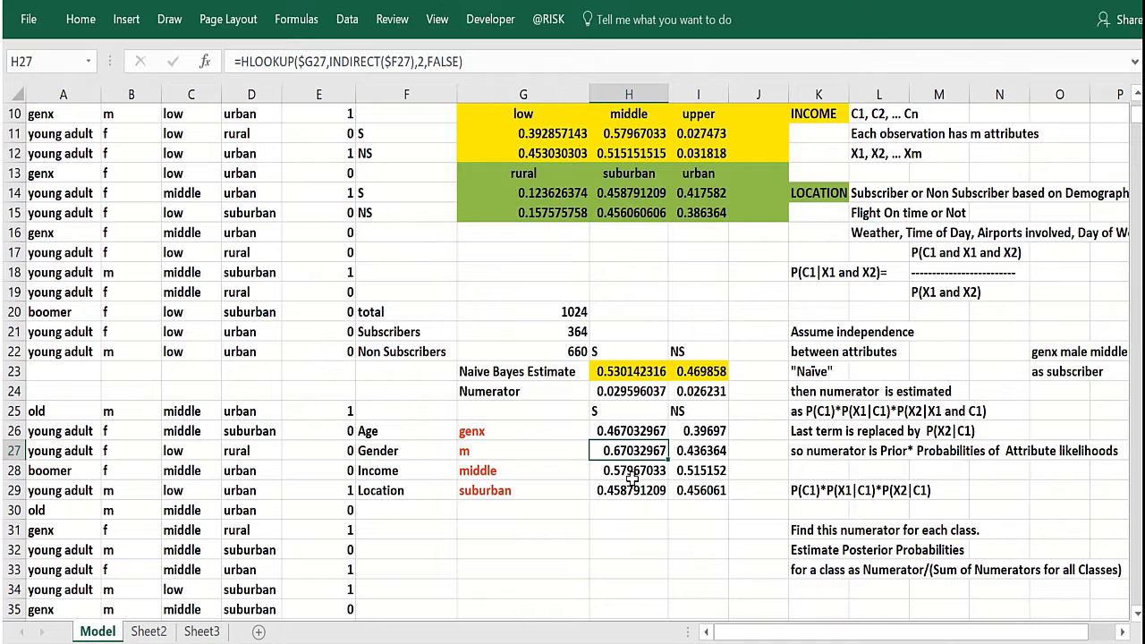
left_click(633, 474)
left_click(614, 487)
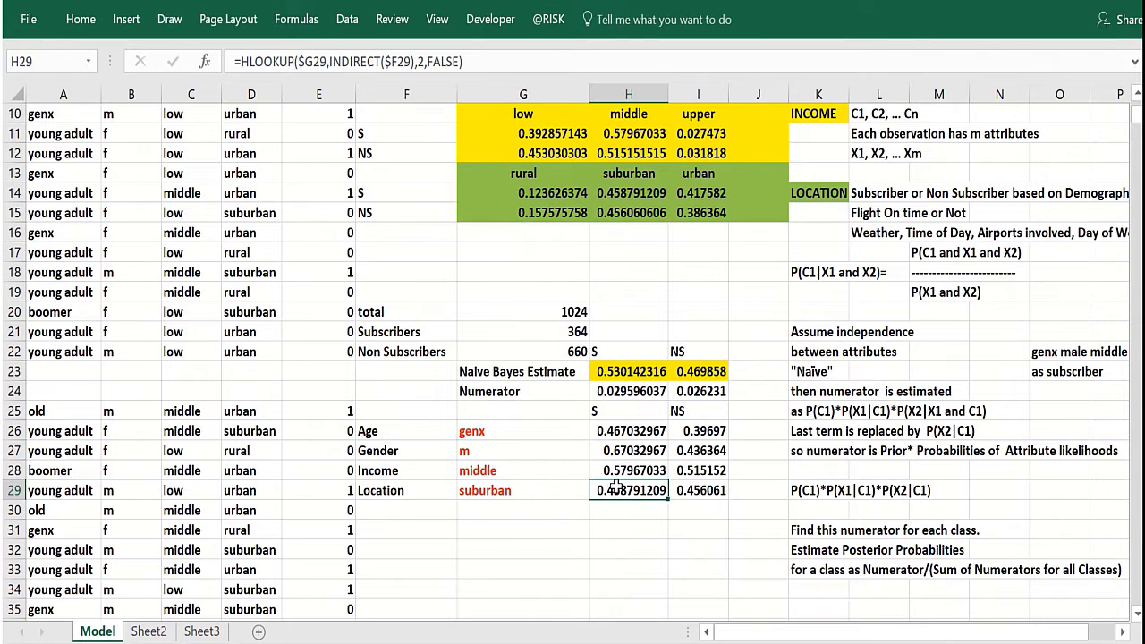
Review the attribute selections and their subscriber and non-subscriber likelihood lookups once more.
left_click(518, 430)
left_click(514, 453)
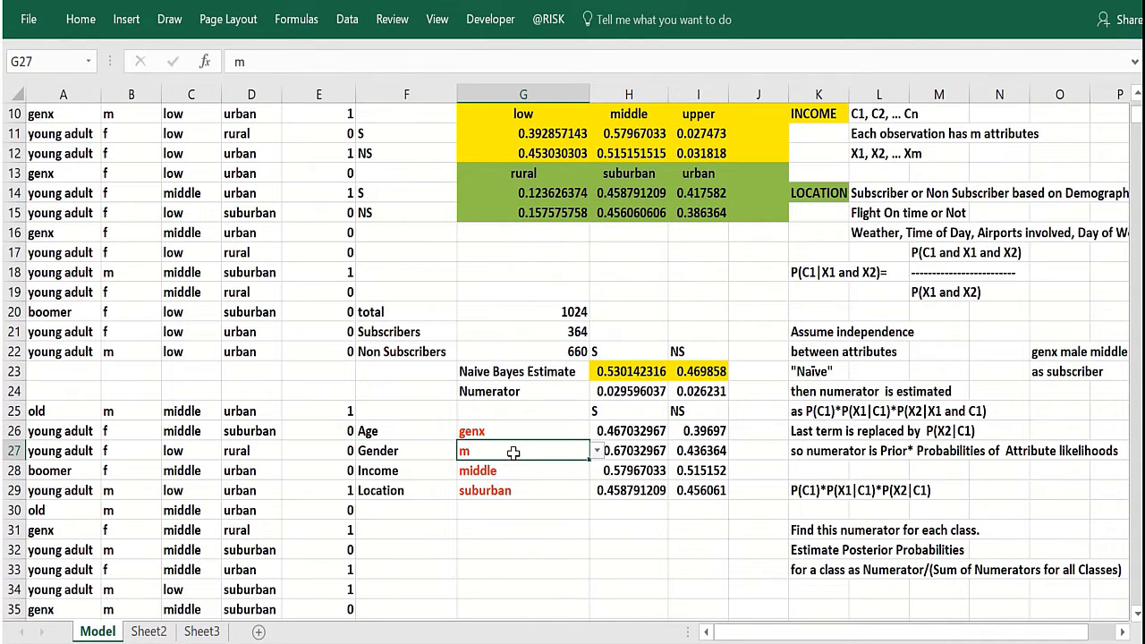
left_click(508, 470)
key("Down")
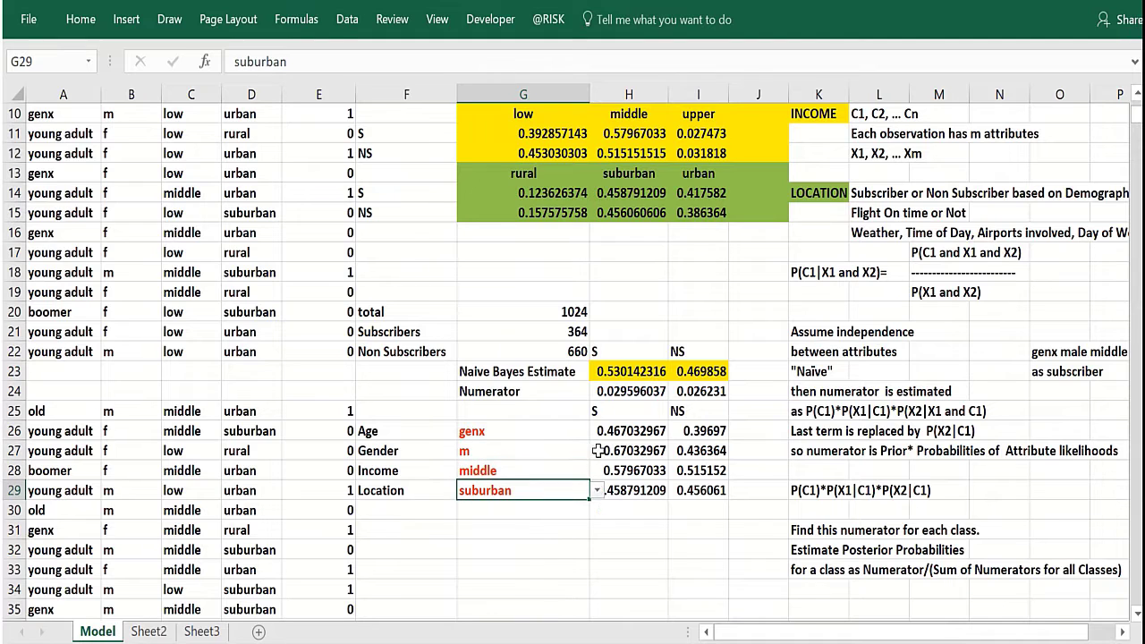
left_click(611, 432)
left_click(686, 432)
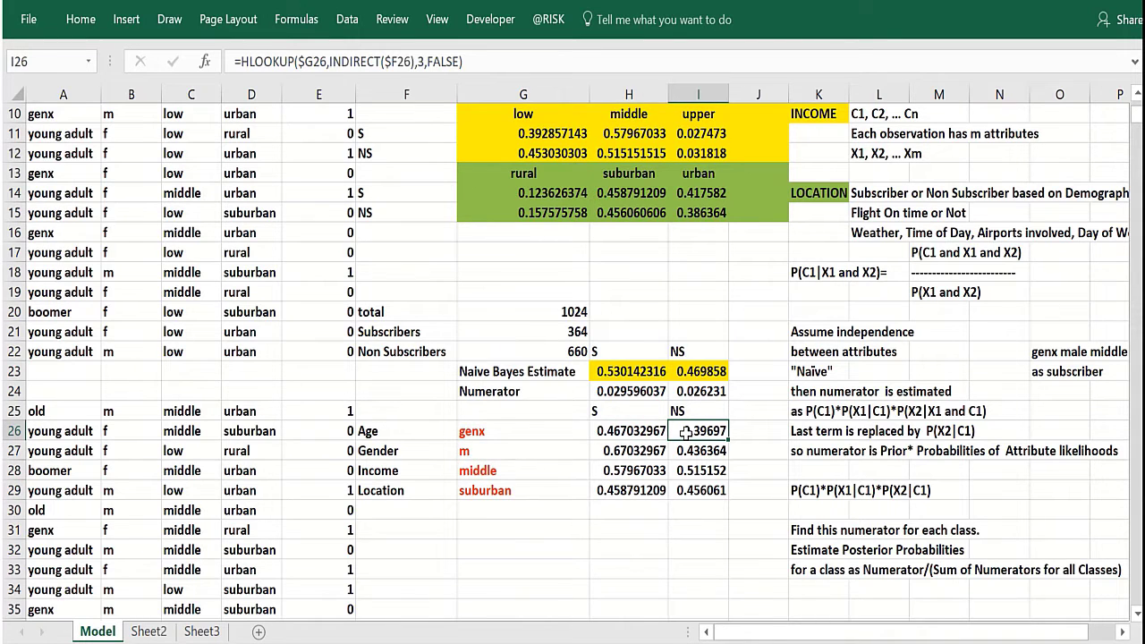
Review the likelihood table and the attribute labels with their subscriber and non-subscriber lookup values.
scroll(686, 432, "up", 4)
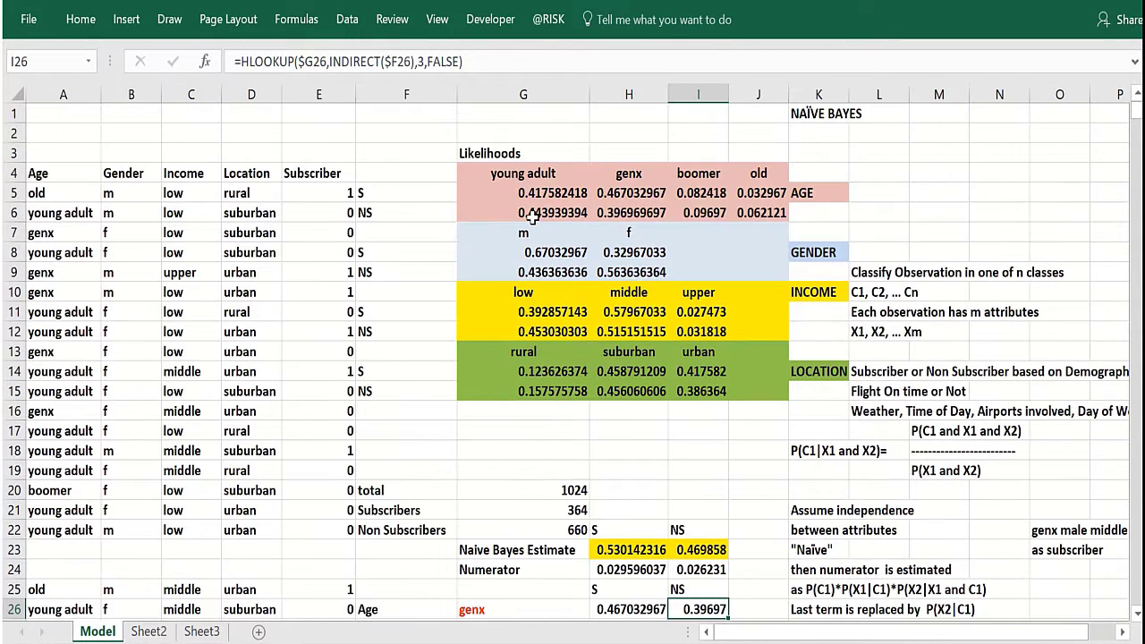
left_click(530, 269)
scroll(577, 488, "down", 3)
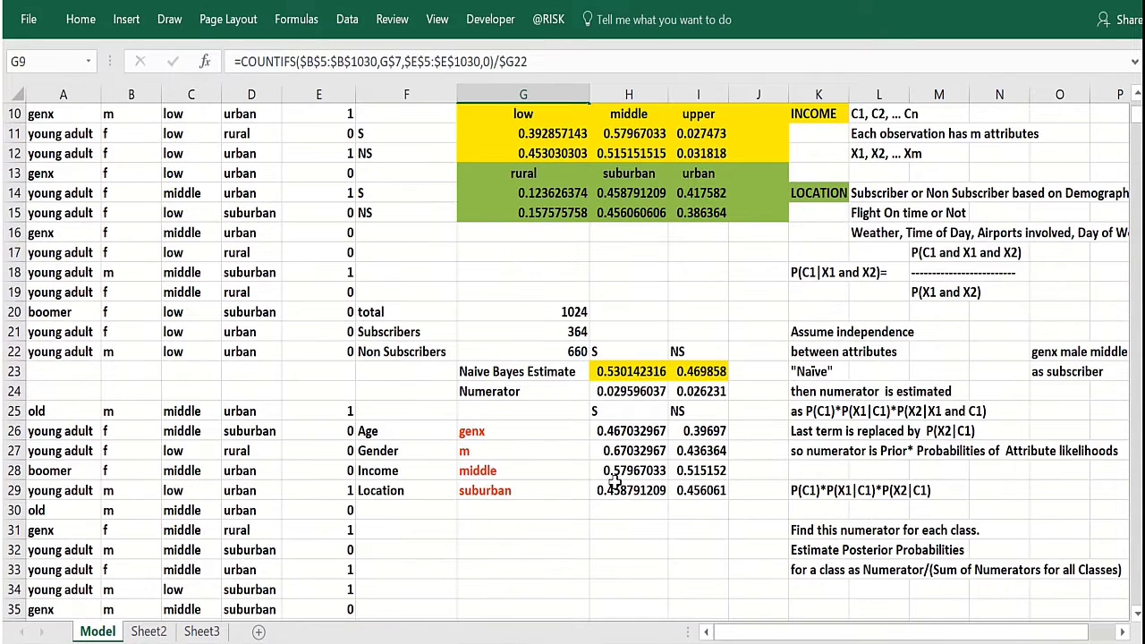
left_click(626, 468)
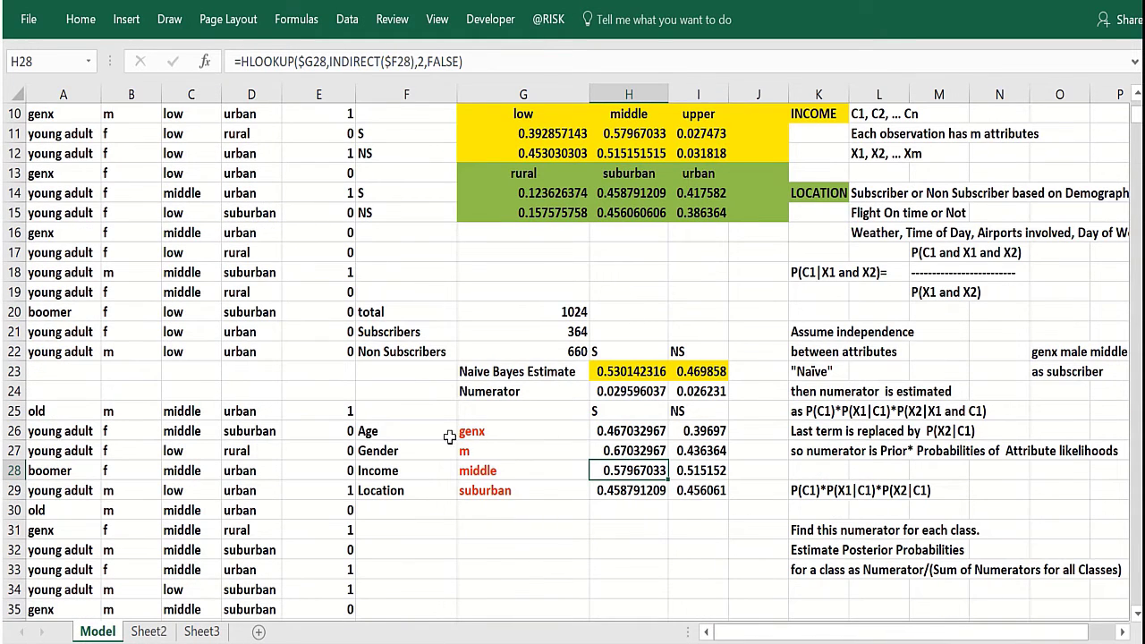
left_click(398, 436)
left_click_drag(398, 435, 403, 490)
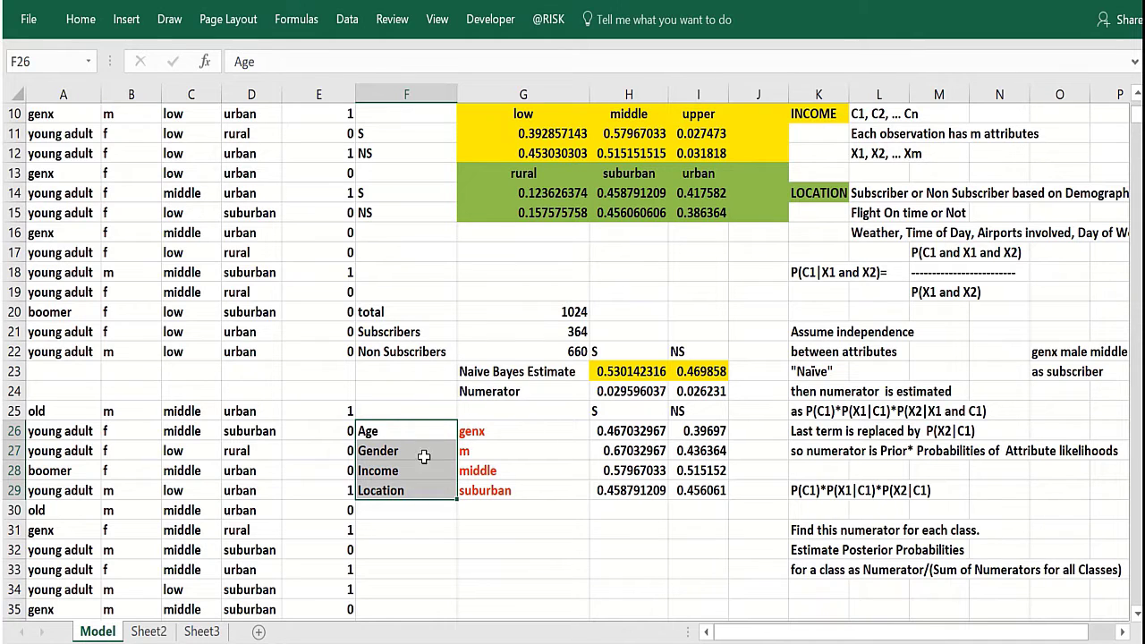
left_click(608, 433)
left_click(616, 508)
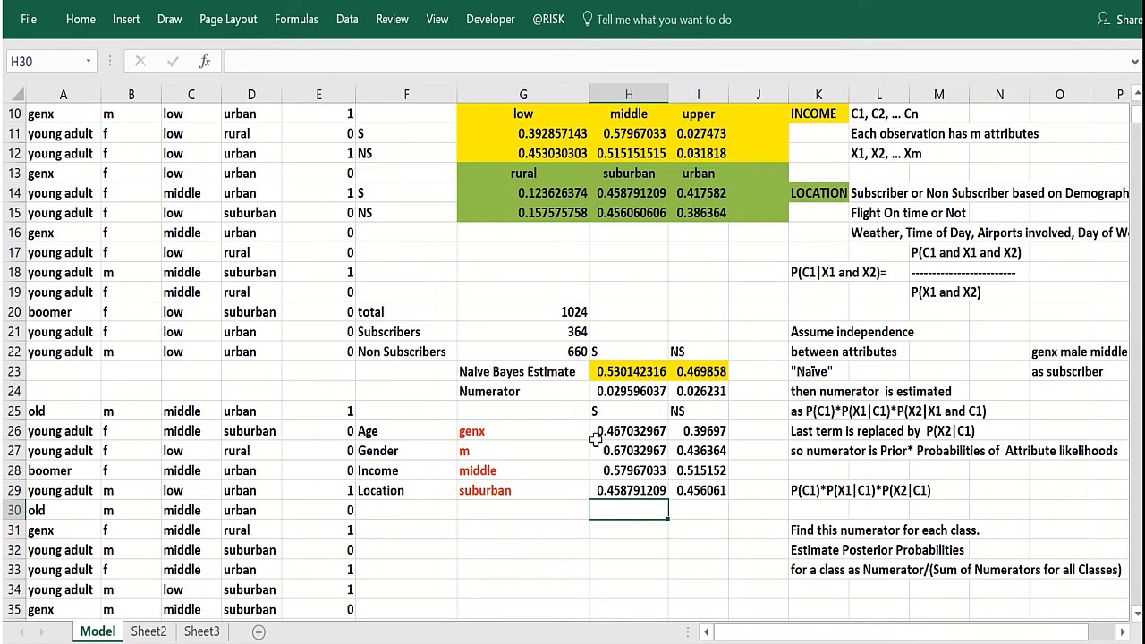
Examine the Naive Bayes estimate formula and the subscriber and non-subscriber numerator formulas.
double_click(604, 374)
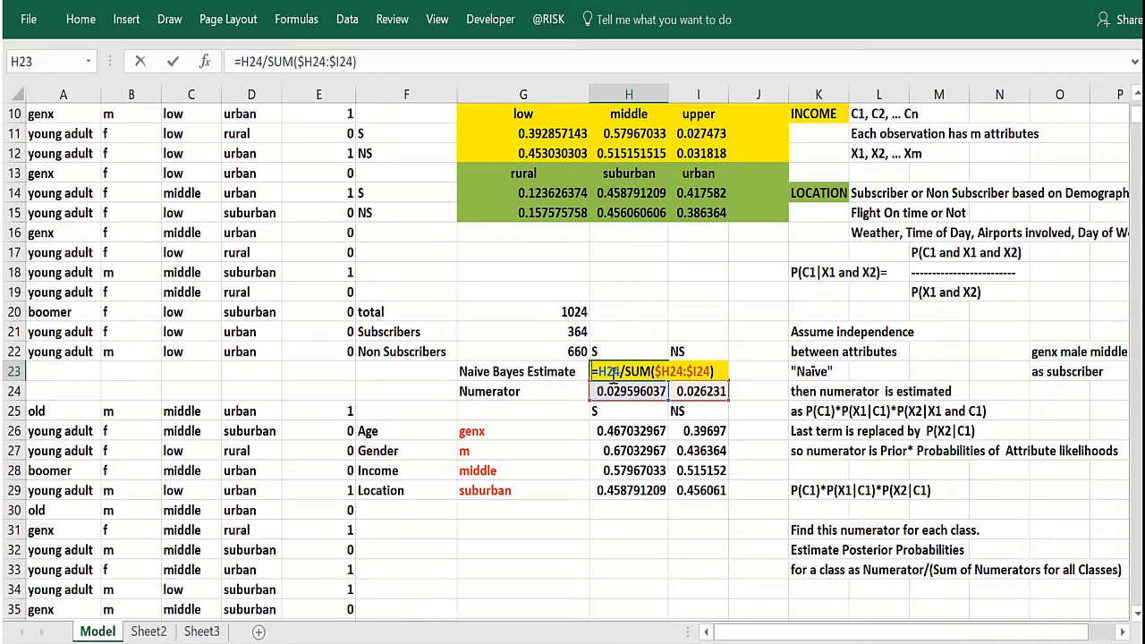
left_click(562, 407)
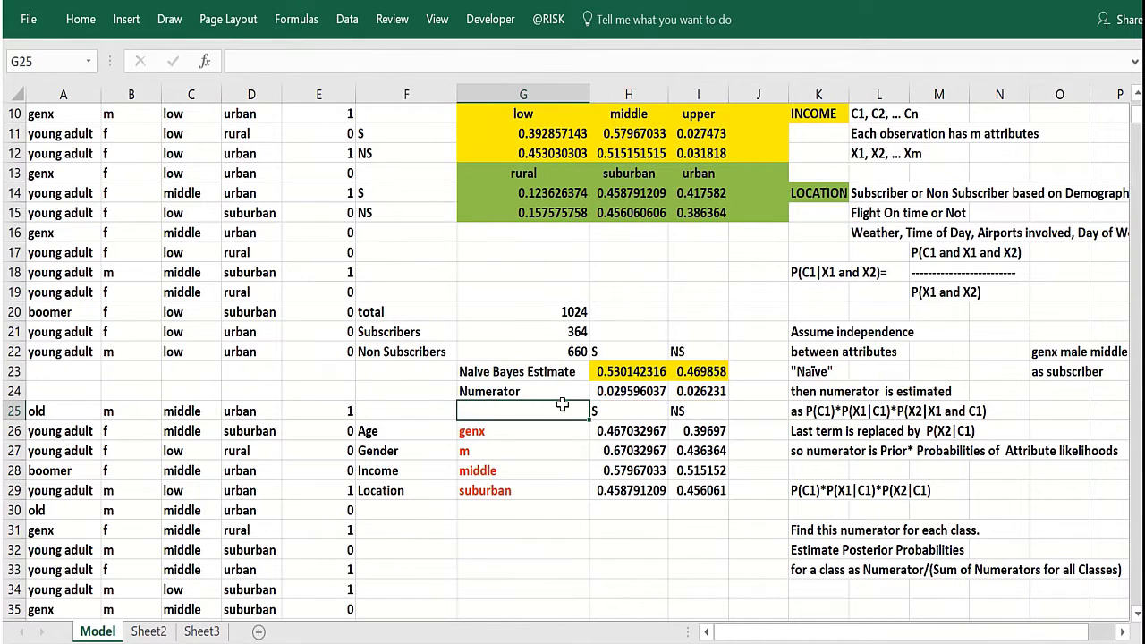
left_click(605, 373)
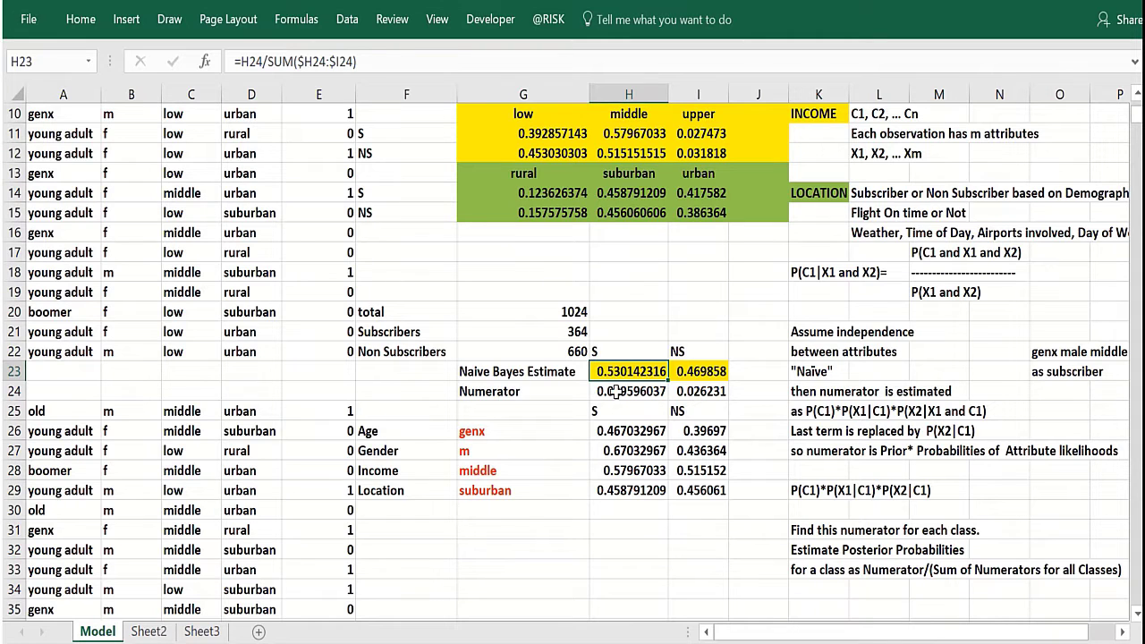
left_click(615, 391)
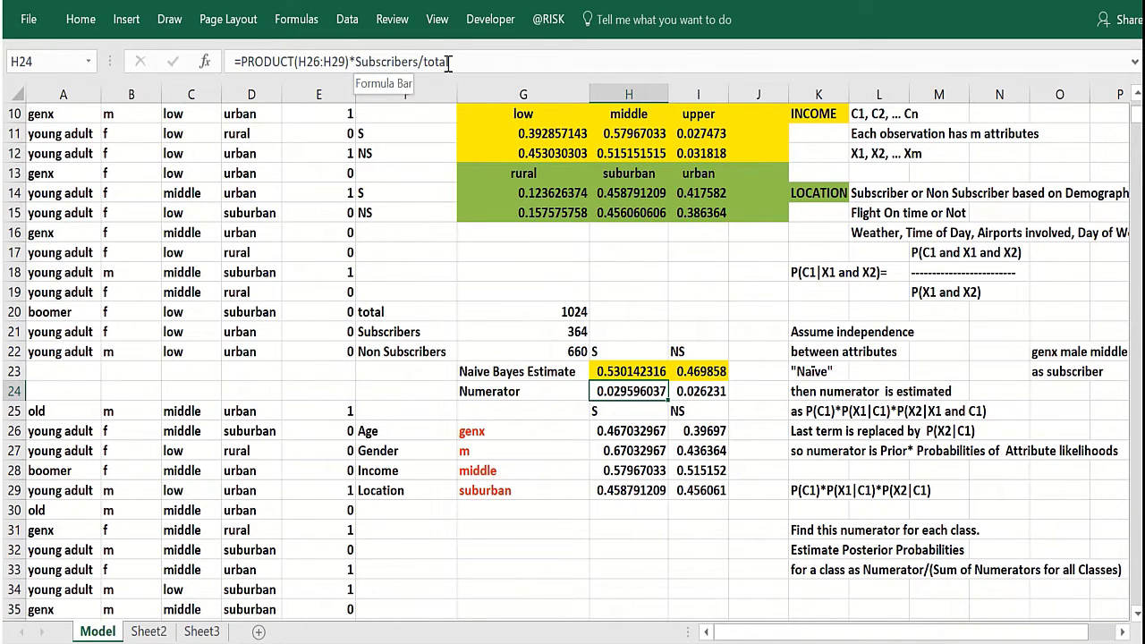
key("Return")
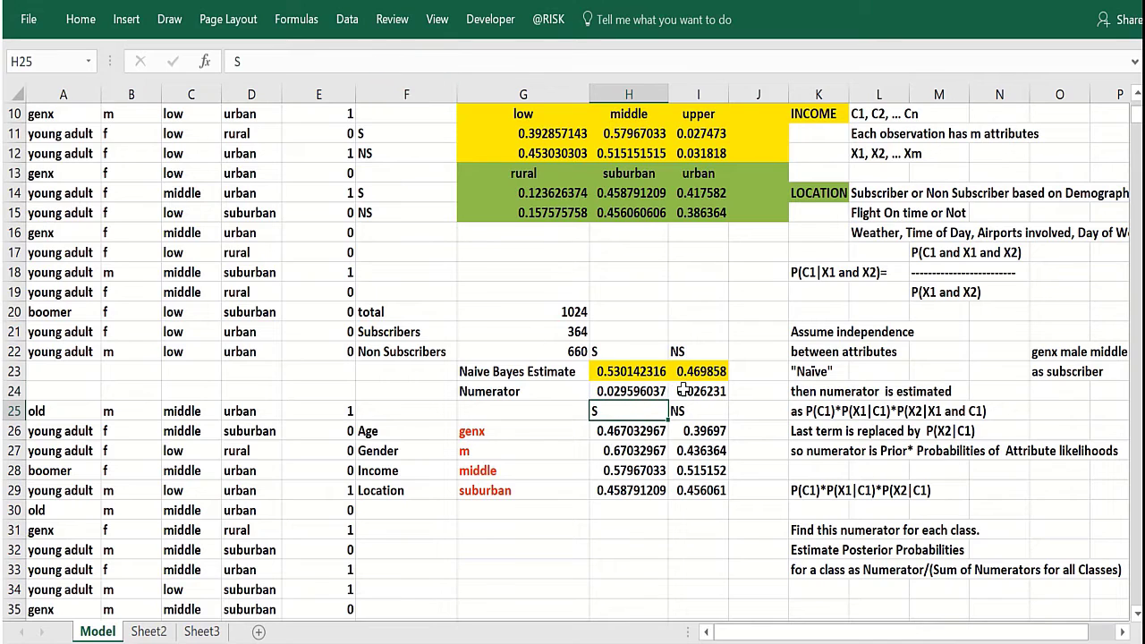
left_click(685, 391)
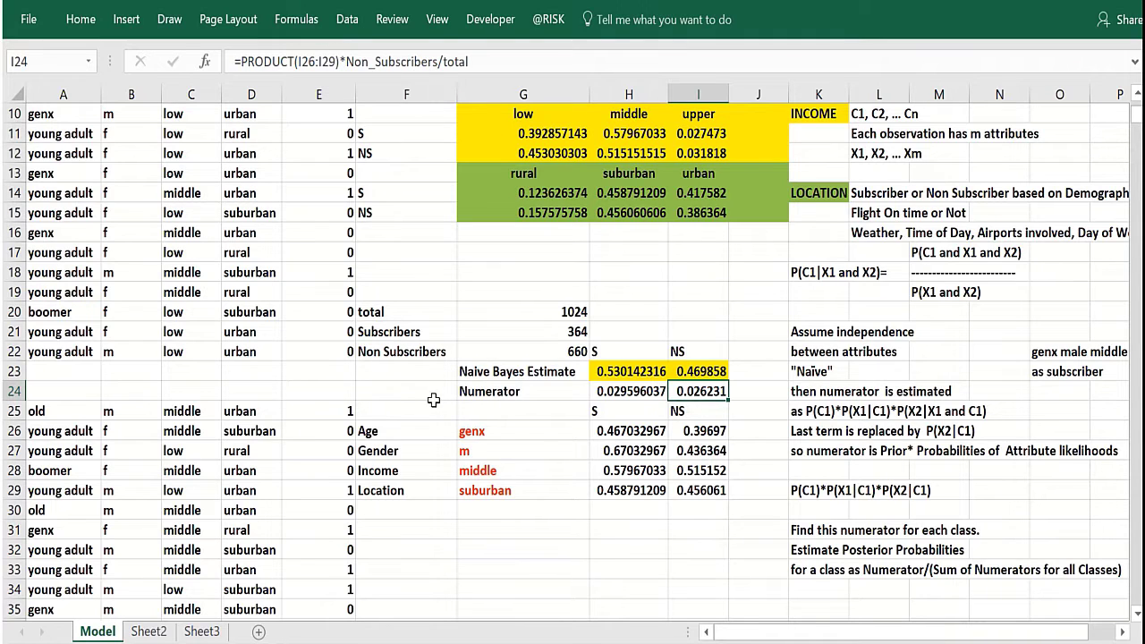
Compare the Naive Bayes estimate formula with the numerator formulas and the selected location once more.
left_click(542, 490)
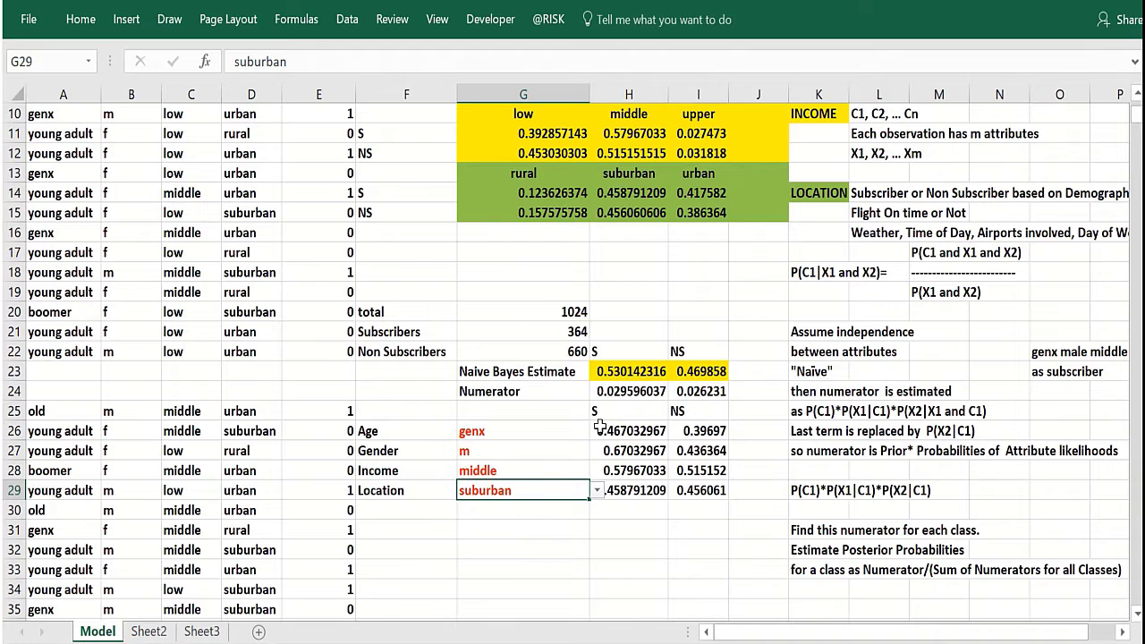
left_click(618, 375)
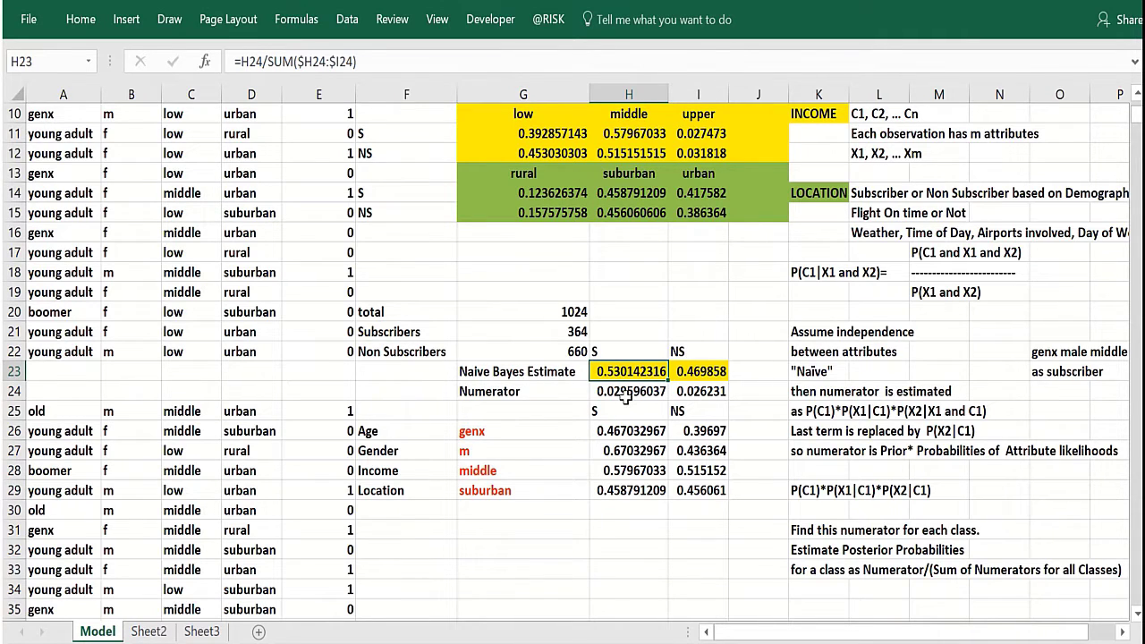
left_click(626, 396)
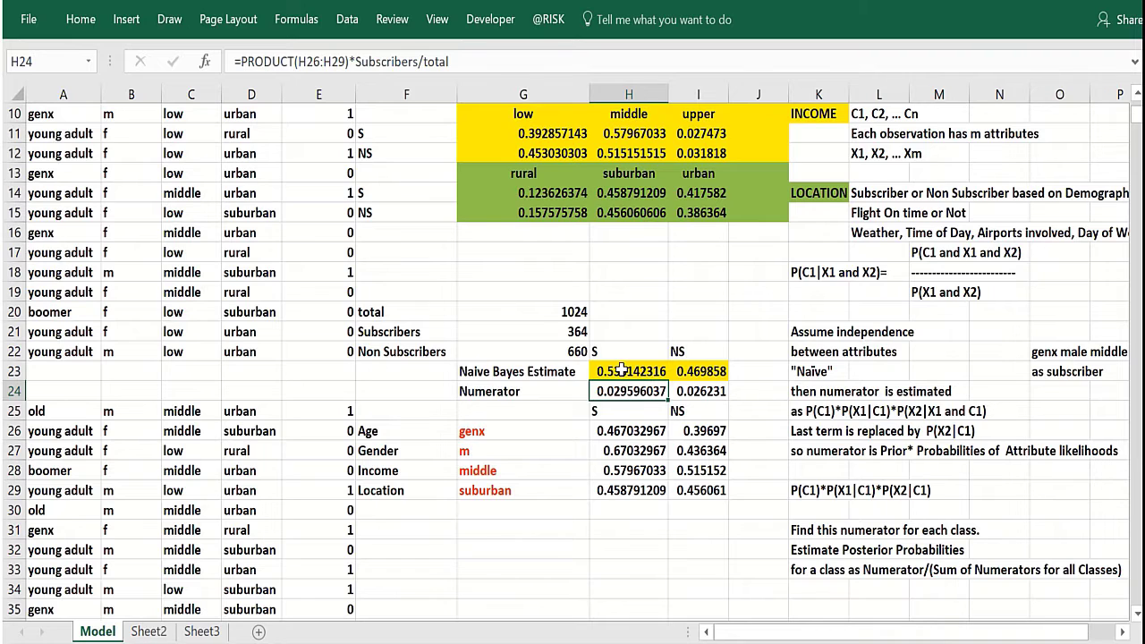
left_click(621, 374)
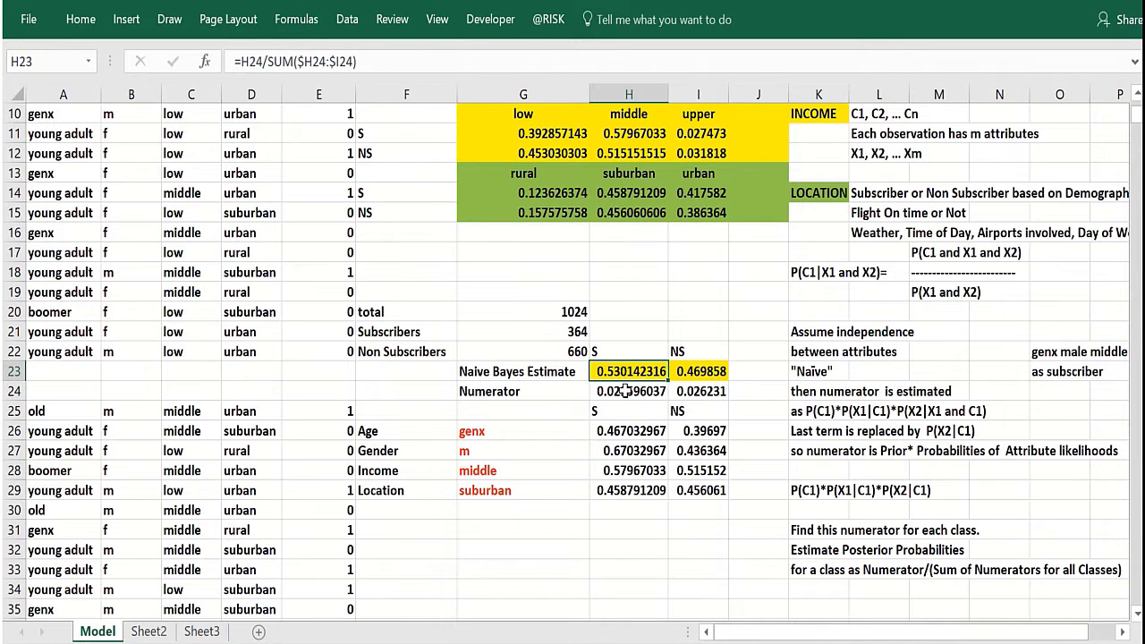
left_click(626, 391)
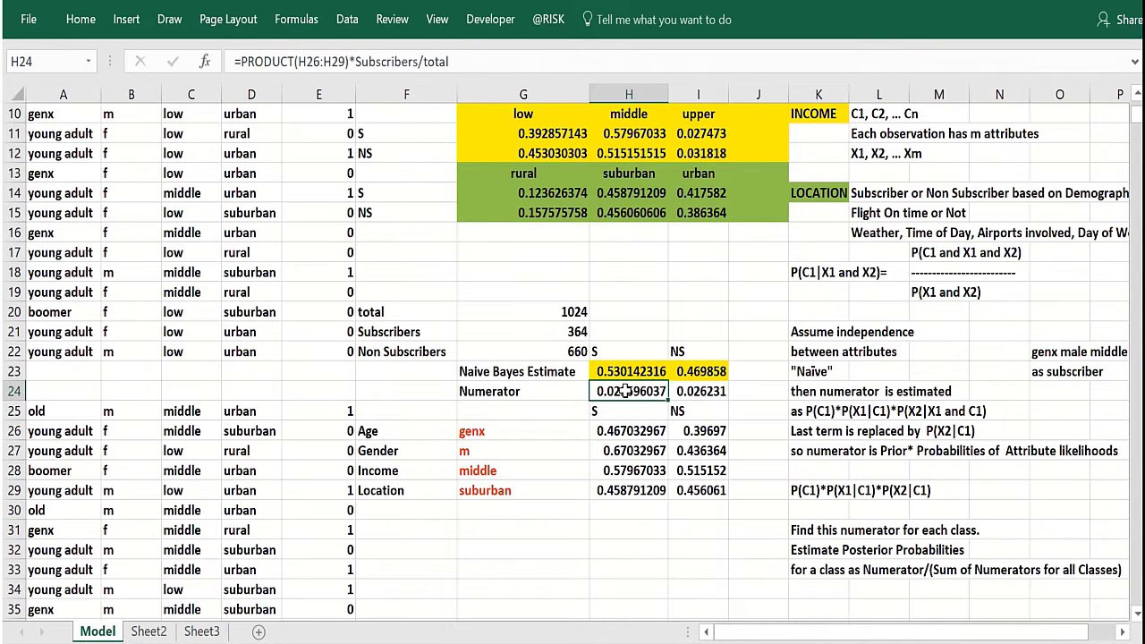
left_click(683, 393)
left_click(633, 374)
left_click(636, 391)
left_click(621, 376)
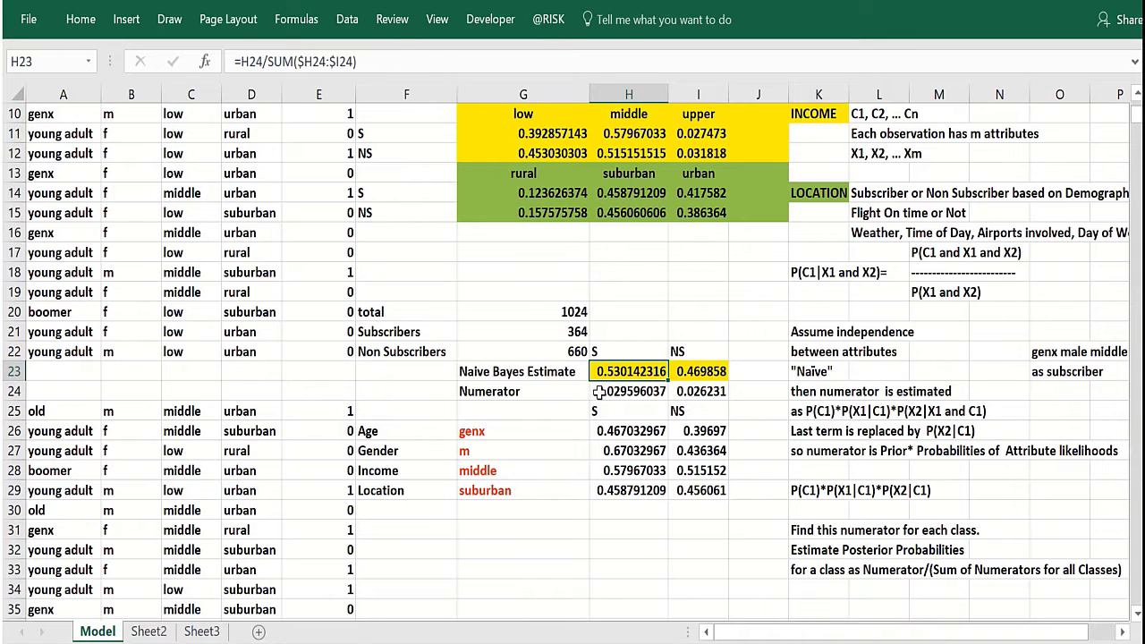
Change the Location selection to rural.
left_click(505, 477)
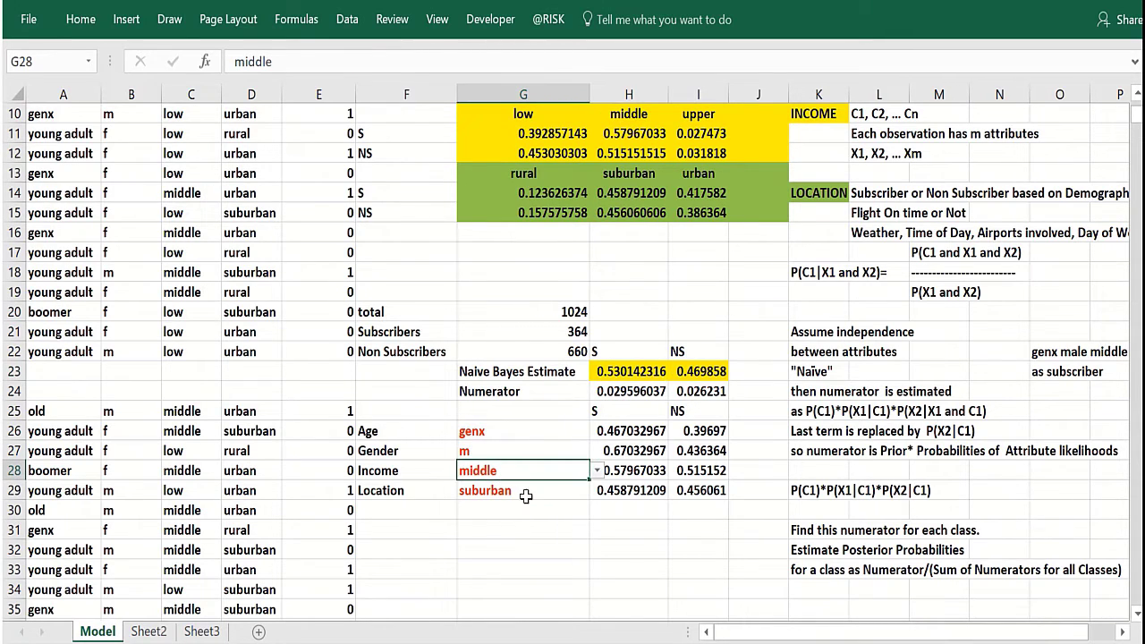
left_click(525, 493)
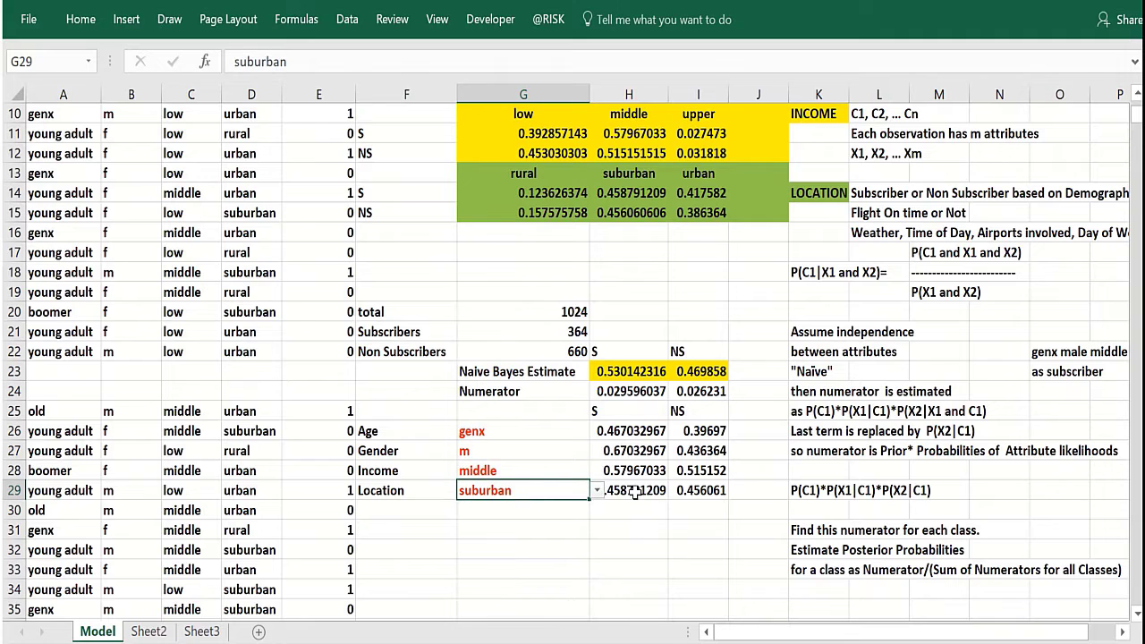
left_click(597, 491)
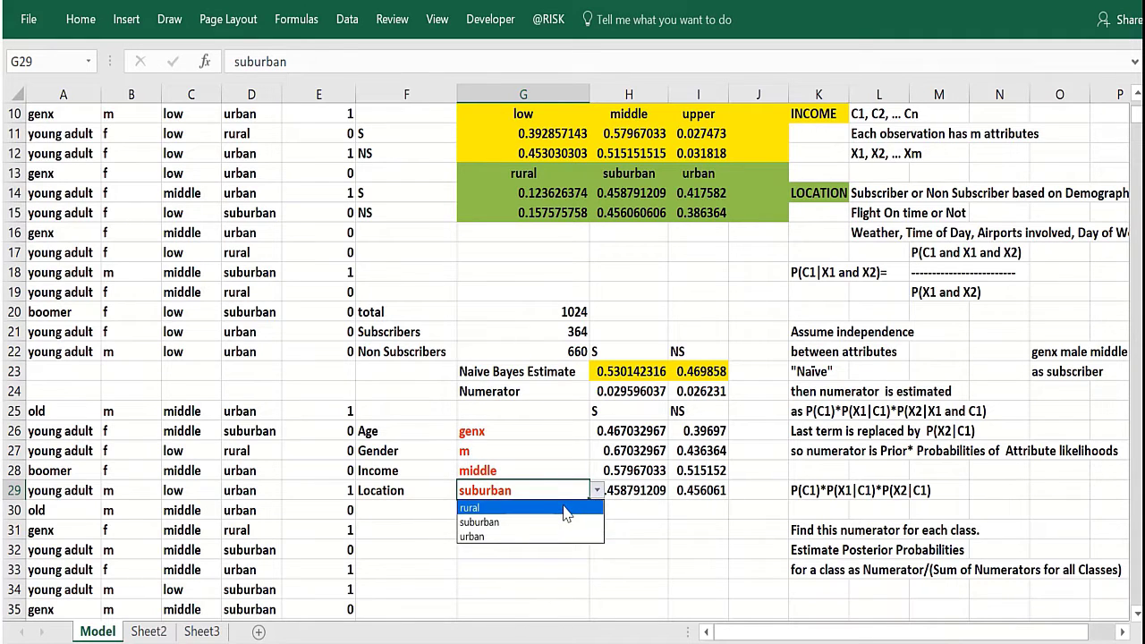
left_click(563, 507)
Keep the Income selection at middle and change the Gender selection to f.
left_click(582, 471)
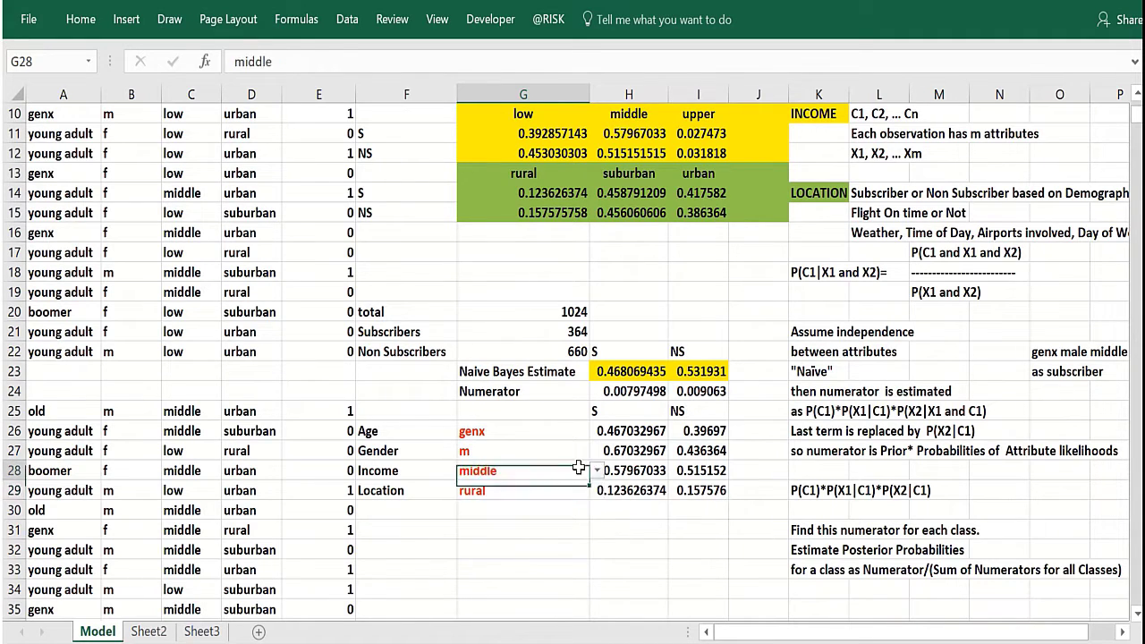
left_click(596, 471)
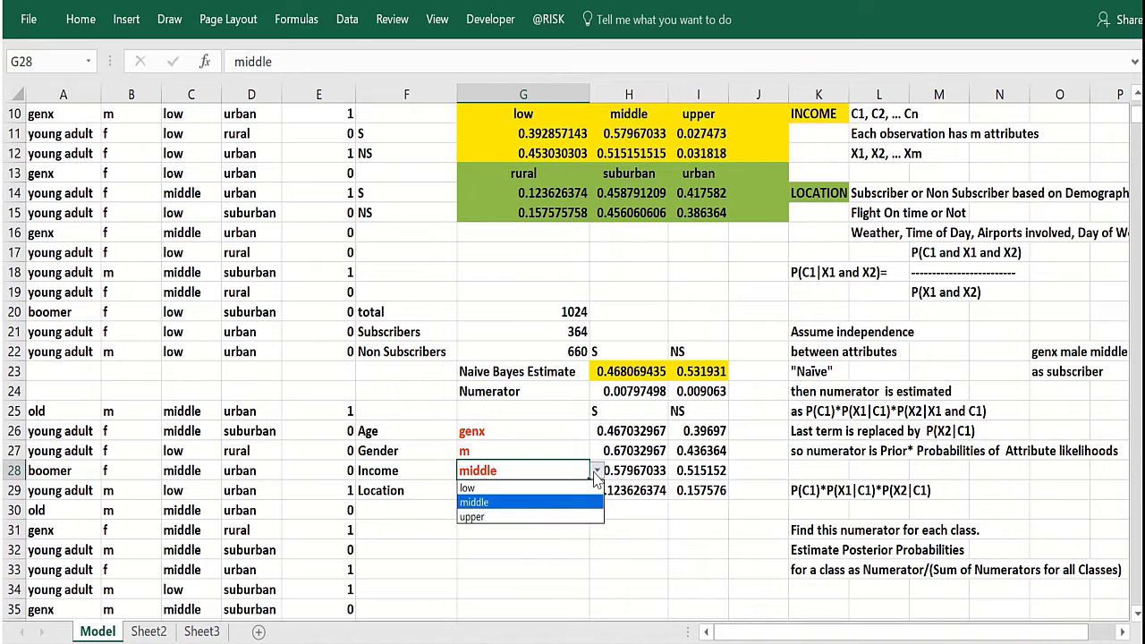
left_click(539, 502)
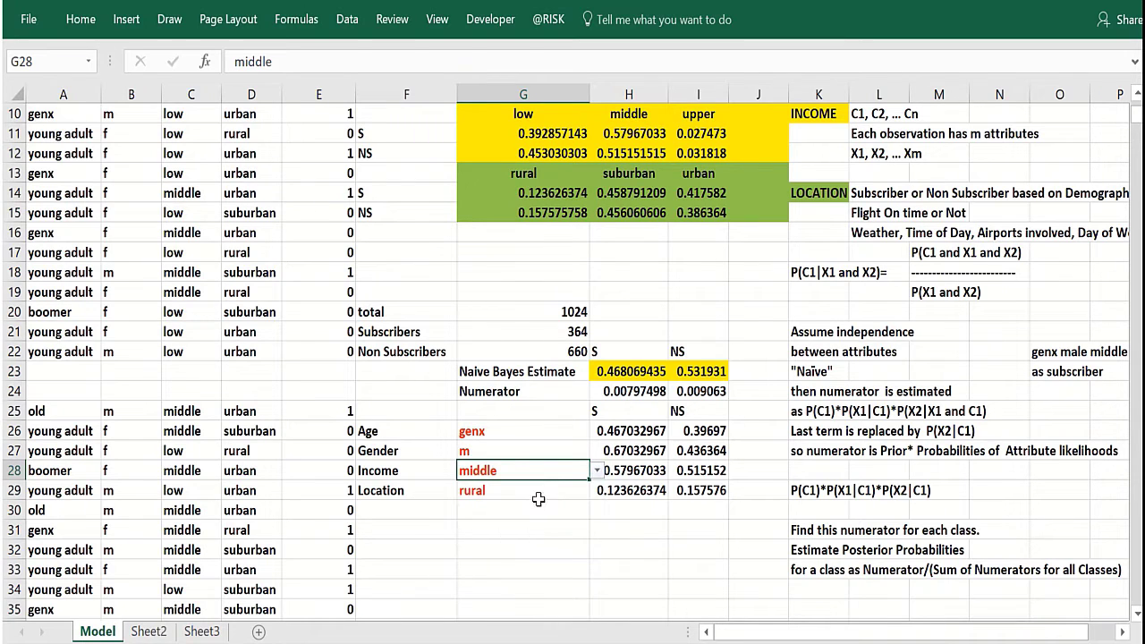
left_click(567, 450)
left_click(596, 451)
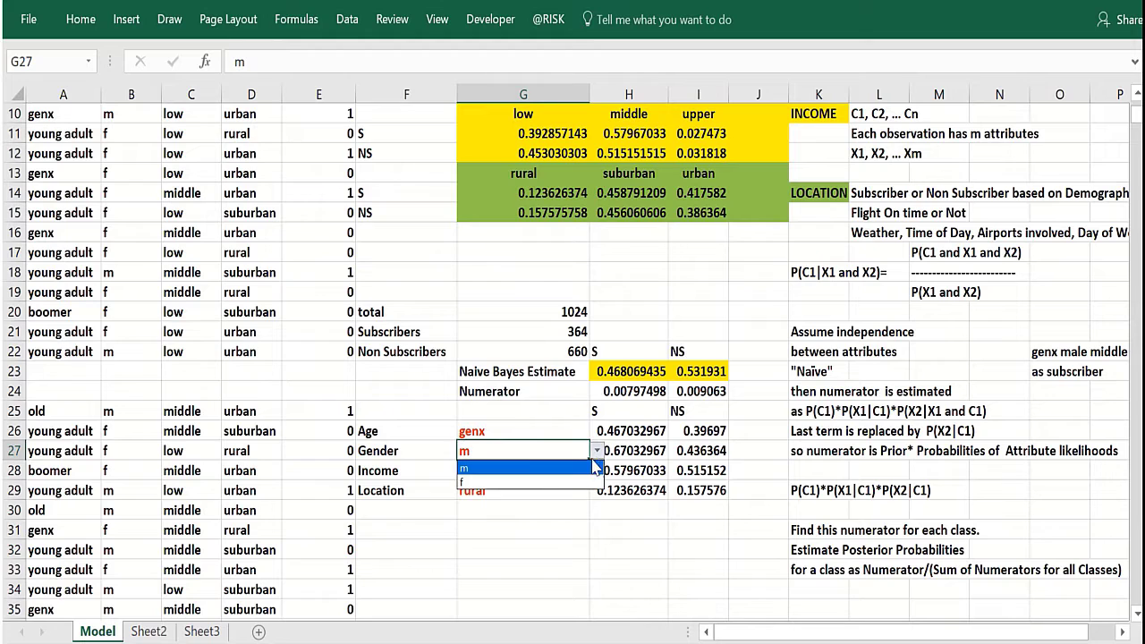
left_click(526, 483)
Change the Age selection to old.
left_click(578, 432)
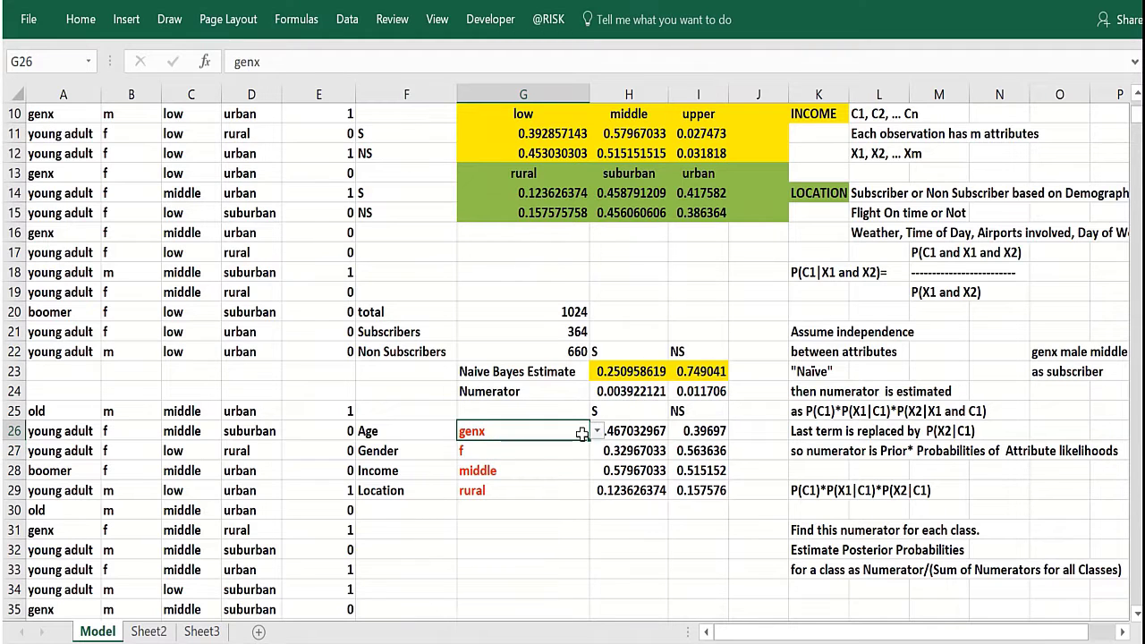
left_click(596, 432)
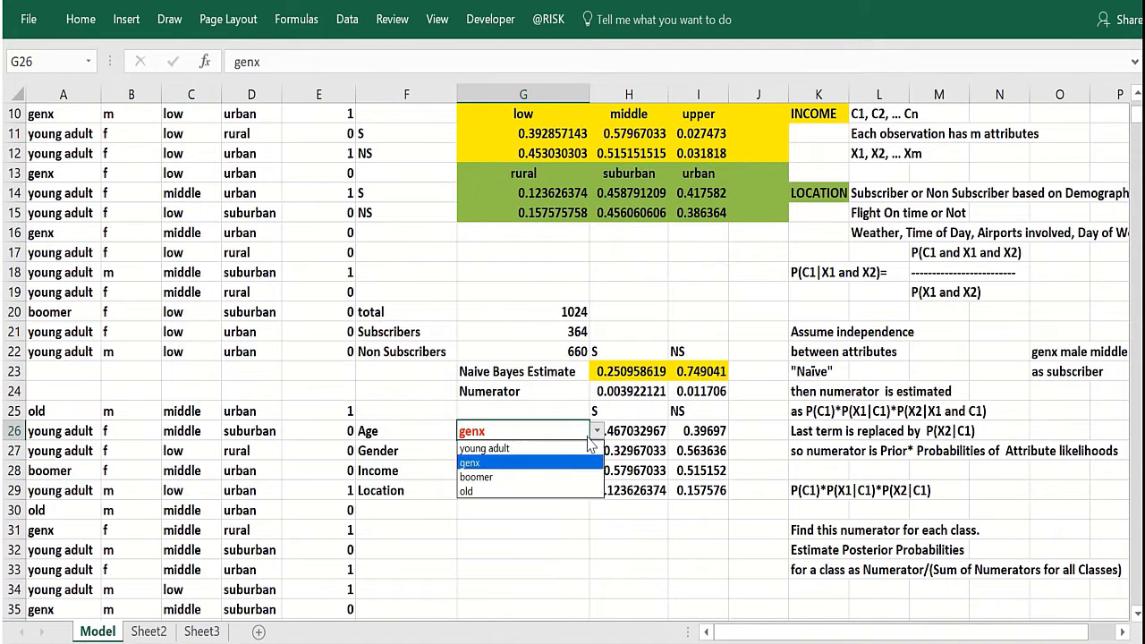
left_click(522, 491)
Inspect the recalculated Naive Bayes estimates for the new attribute selections.
key("Up")
key("Up")
key("Up")
key("Right")
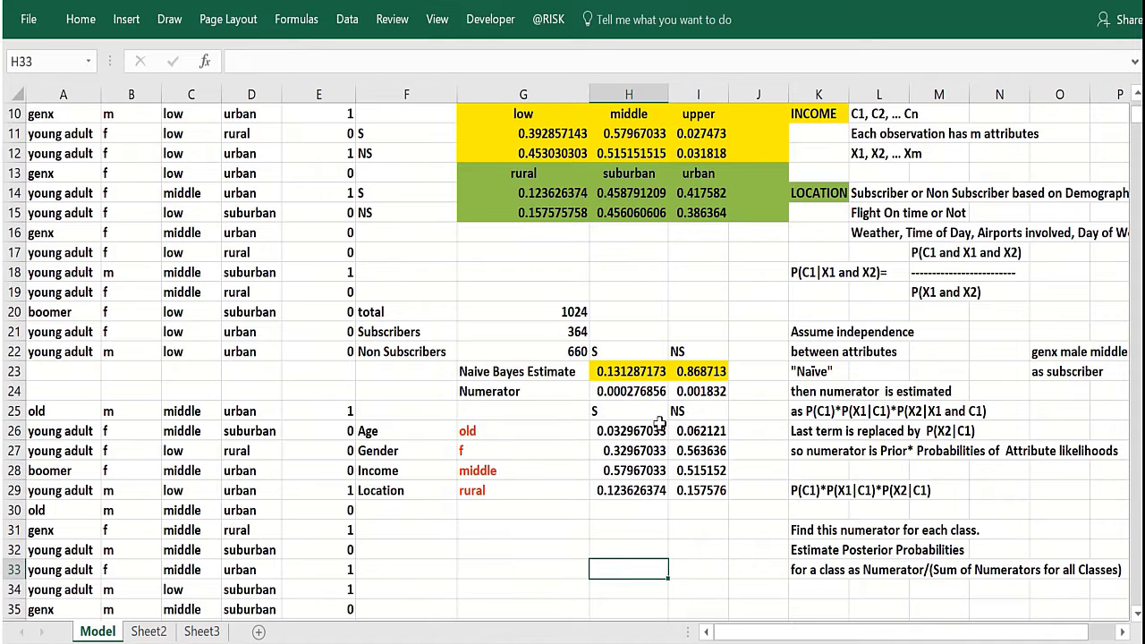
left_click(678, 371)
left_click(632, 374)
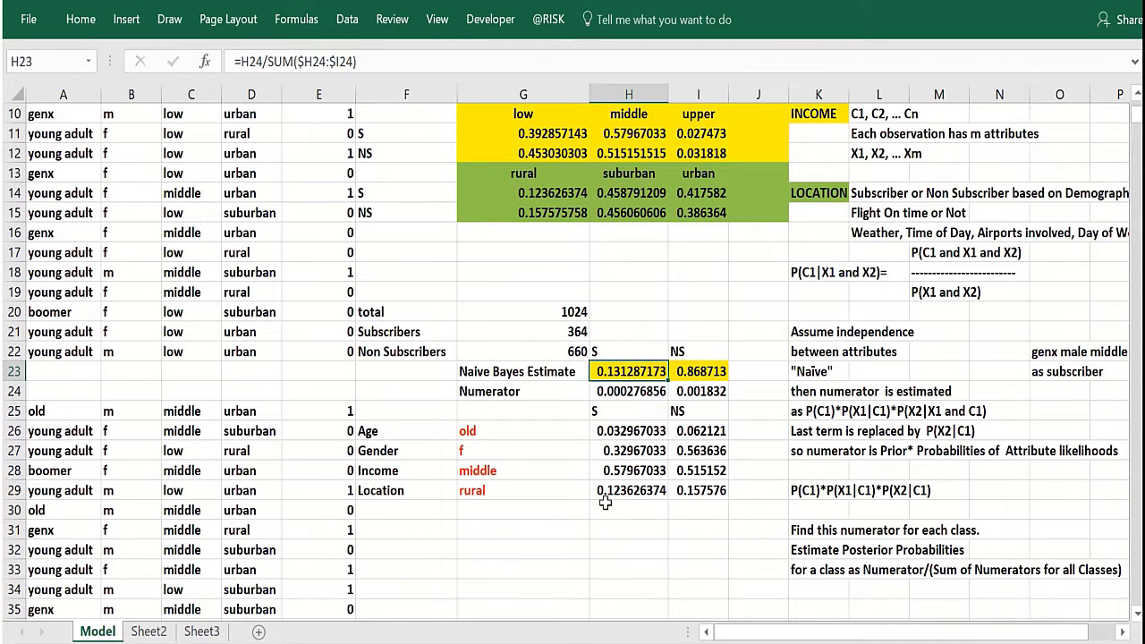
left_click(592, 535)
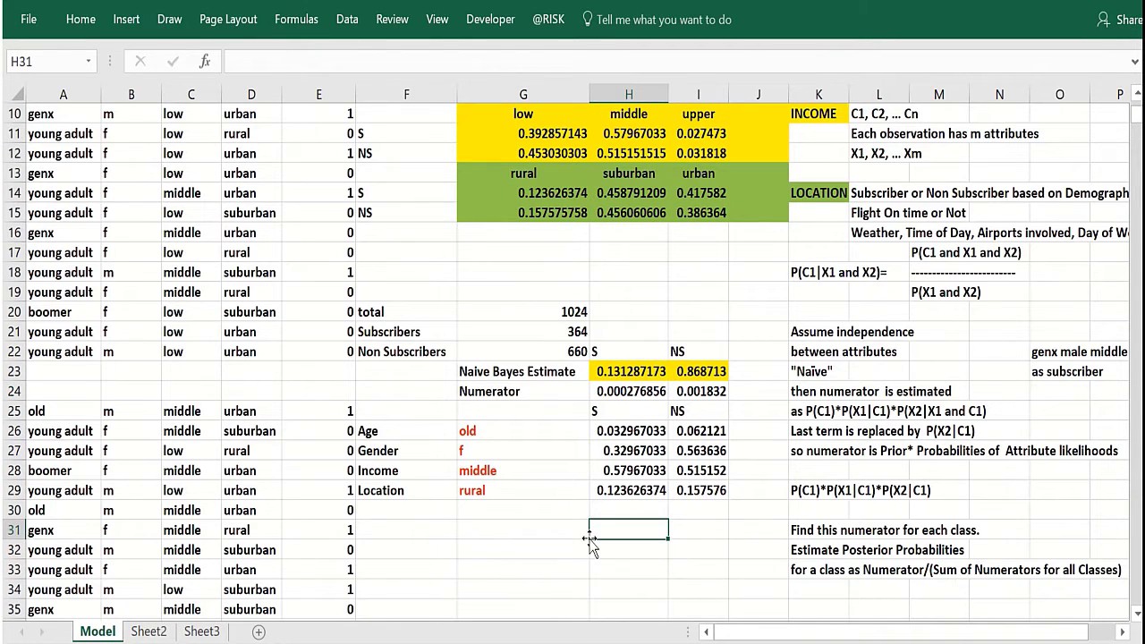
left_click(531, 515)
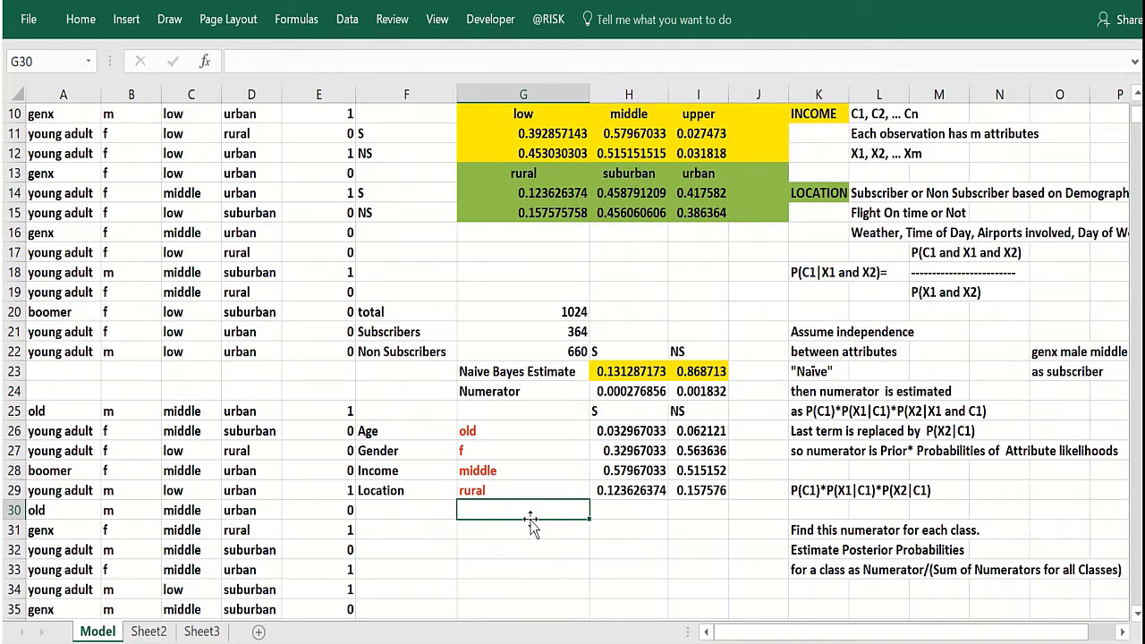
key("Right")
key("Right")
key("Right")
key("Right")
key("Right")
key("Right")
key("Right")
key("Right")
key("Right")
key("Right")
key("Right")
key("Right")
key("Right")
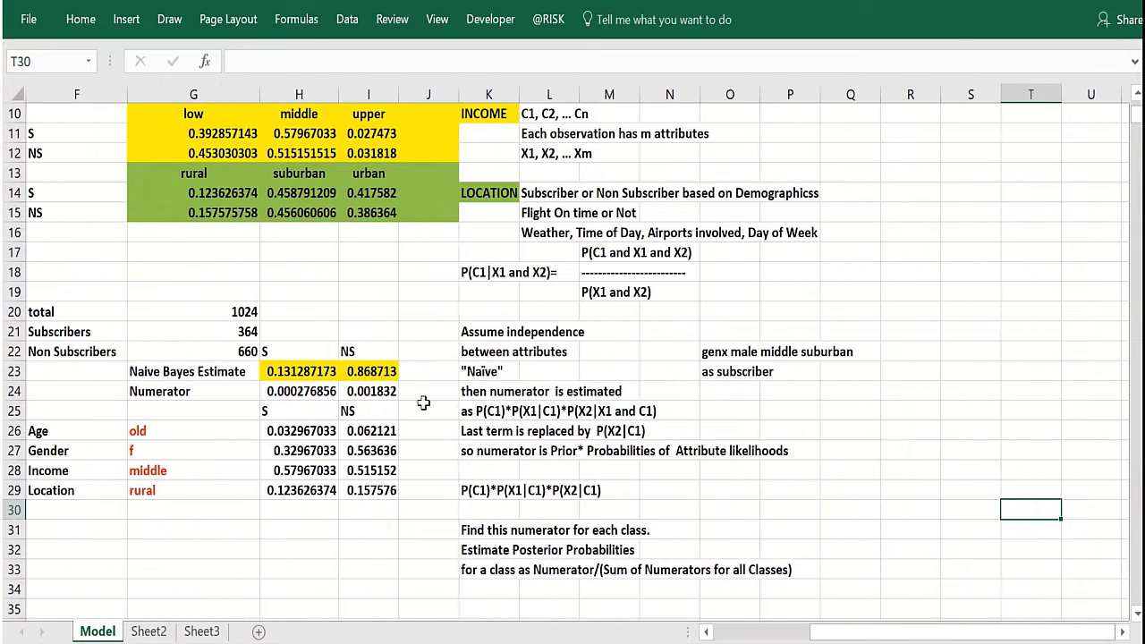
Review the COUNTIFS formulas behind the subscriber Age and Gender likelihoods.
scroll(406, 381, "up", 3)
left_click(215, 475)
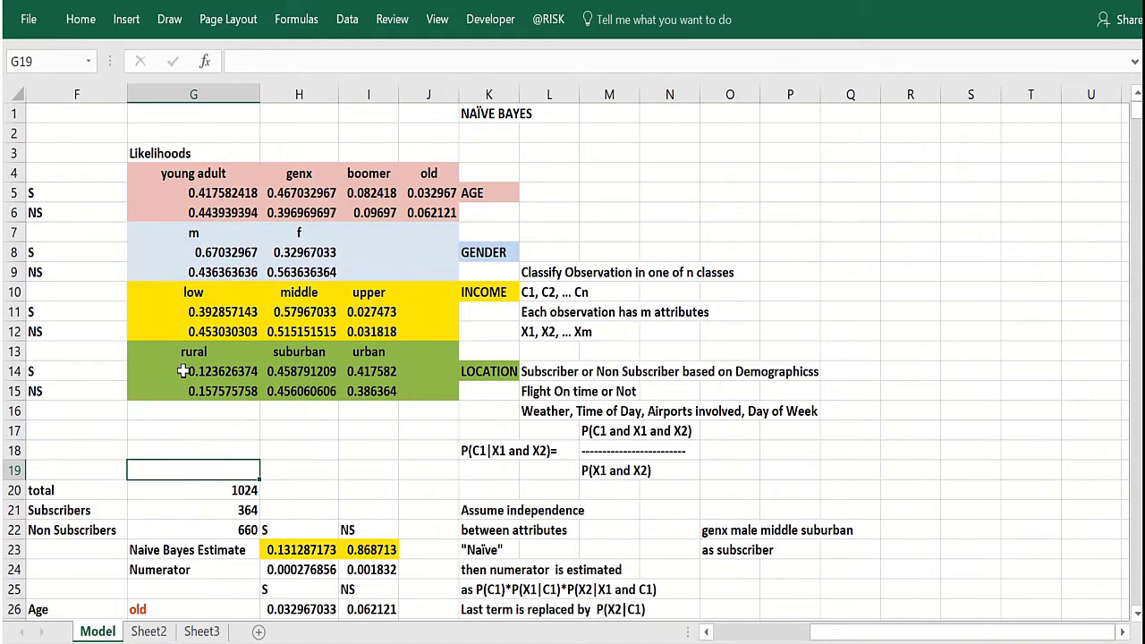
left_click(184, 193)
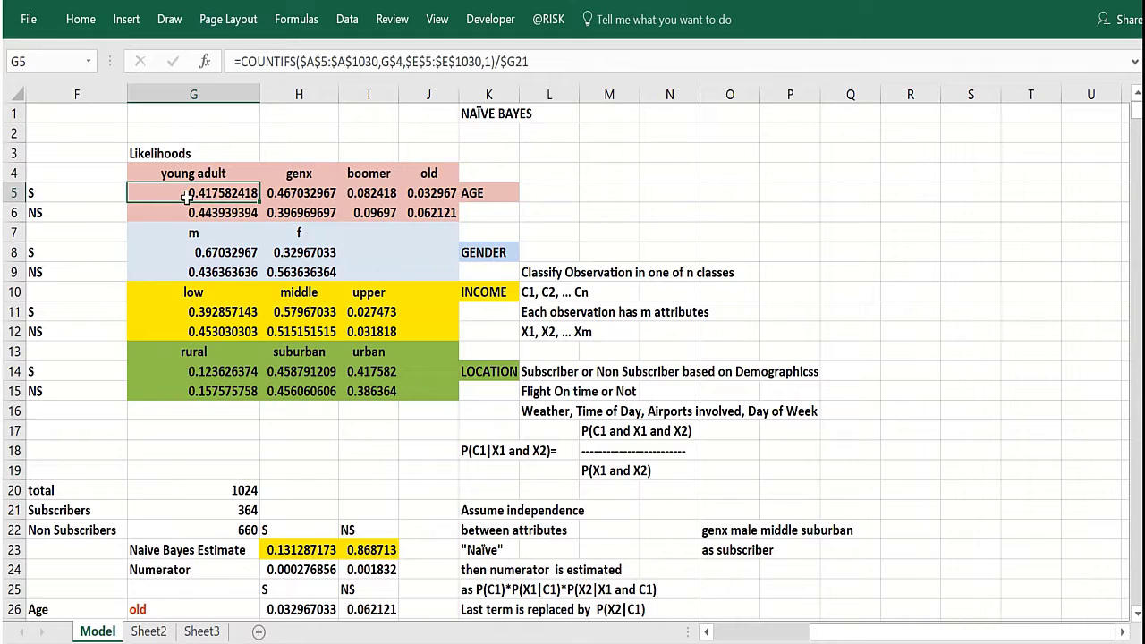
left_click(168, 258)
left_click(174, 191)
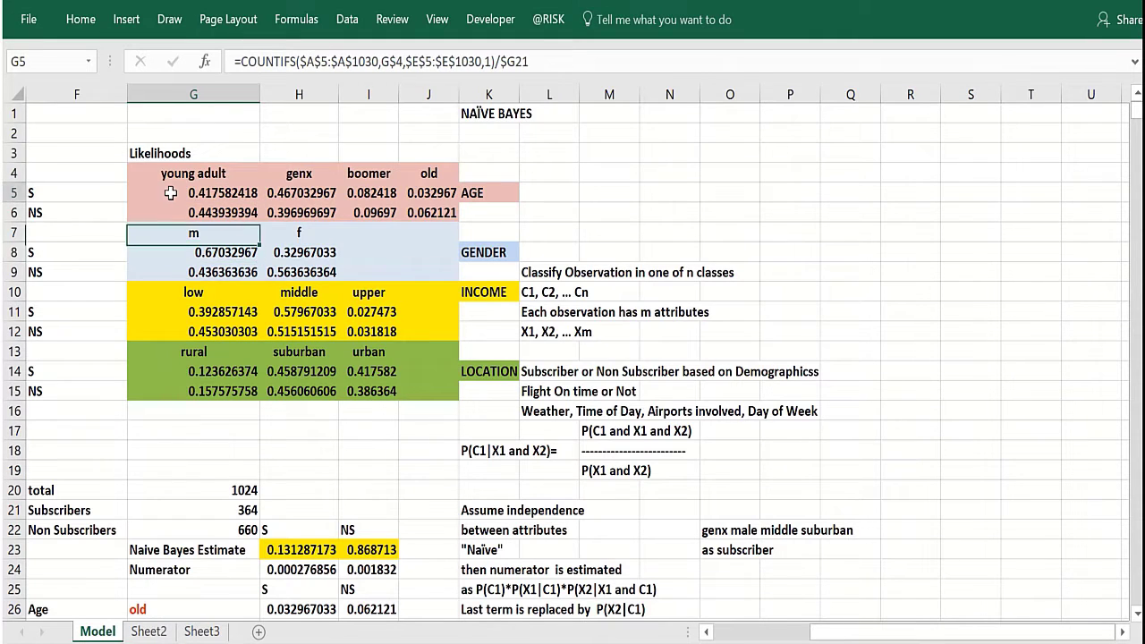
left_click(166, 255)
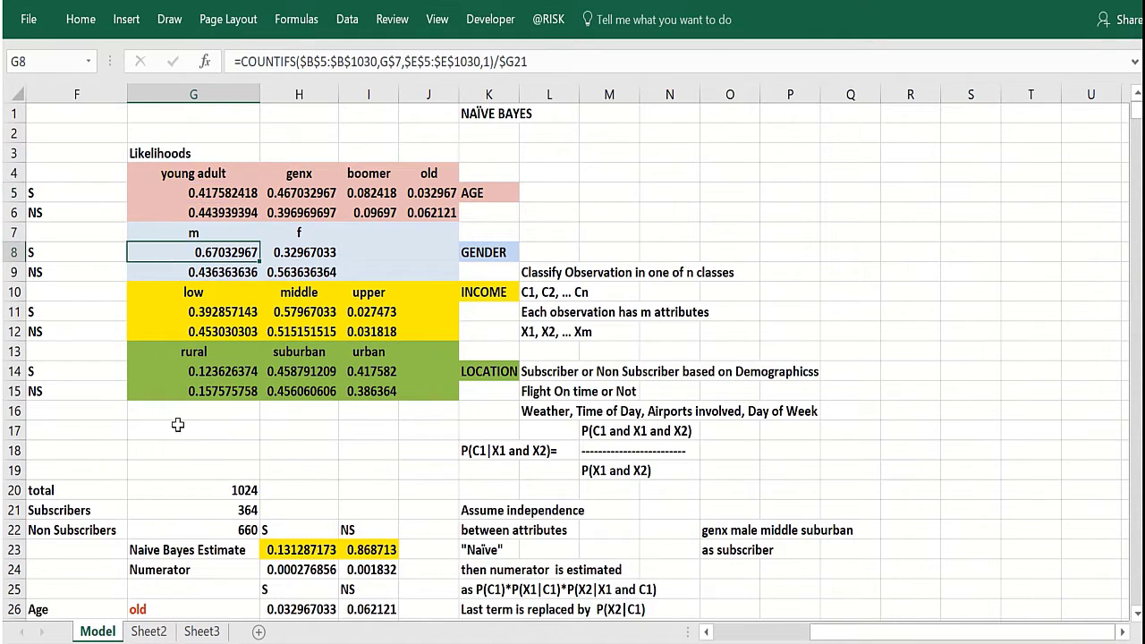
Review the HLOOKUP formulas that pull the selected attributes' likelihoods, and the numerator and Naive Bayes estimate cells.
key("Down")
key("Down")
key("Down")
key("Down")
key("Down")
key("Down")
key("Down")
key("Down")
key("Down")
key("Down")
key("Down")
key("Down")
key("Down")
key("Down")
key("Down")
key("Down")
key("Down")
key("Down")
key("Down")
key("Down")
key("Down")
key("Down")
key("Down")
key("Down")
key("Down")
key("Down")
key("Down")
key("Down")
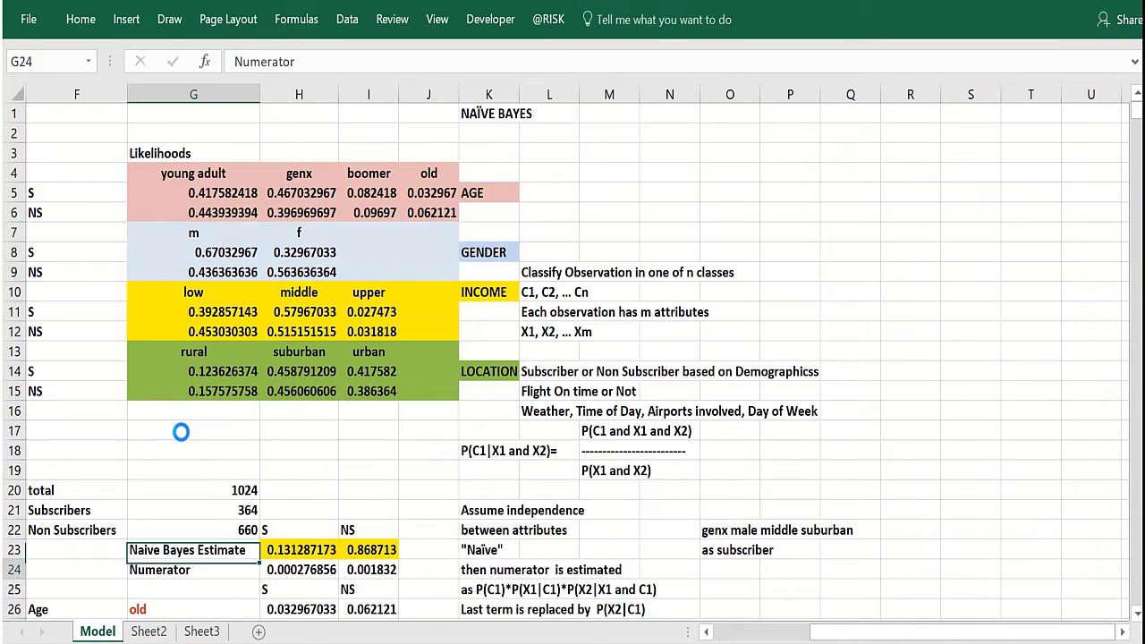
key("Down")
key("Down")
key("Down")
key("Down")
key("Down")
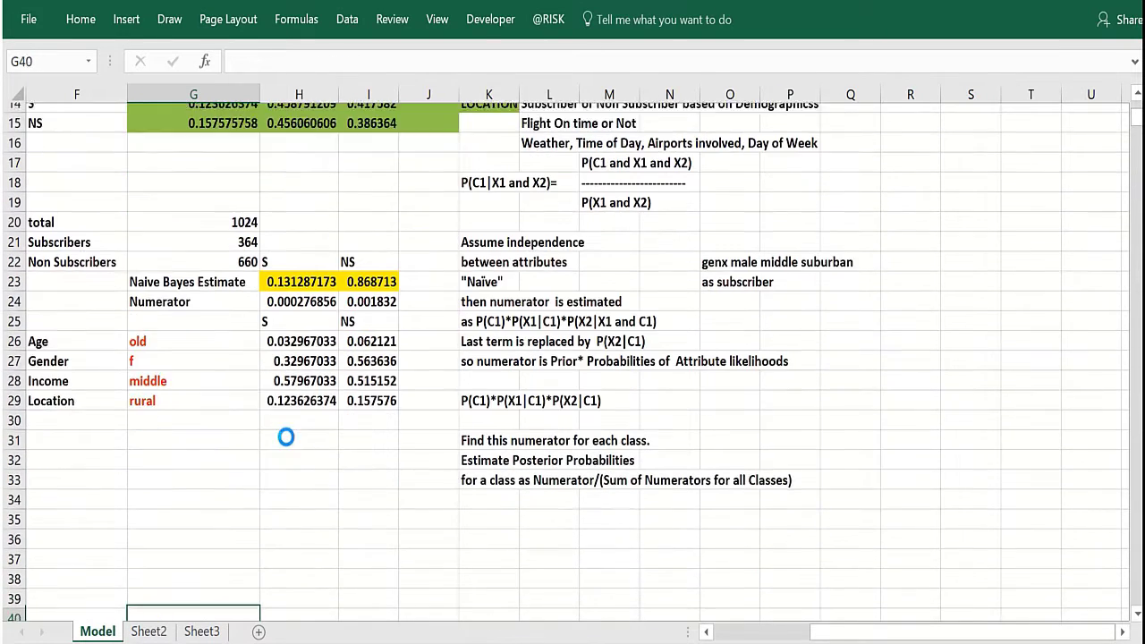
left_click(299, 372)
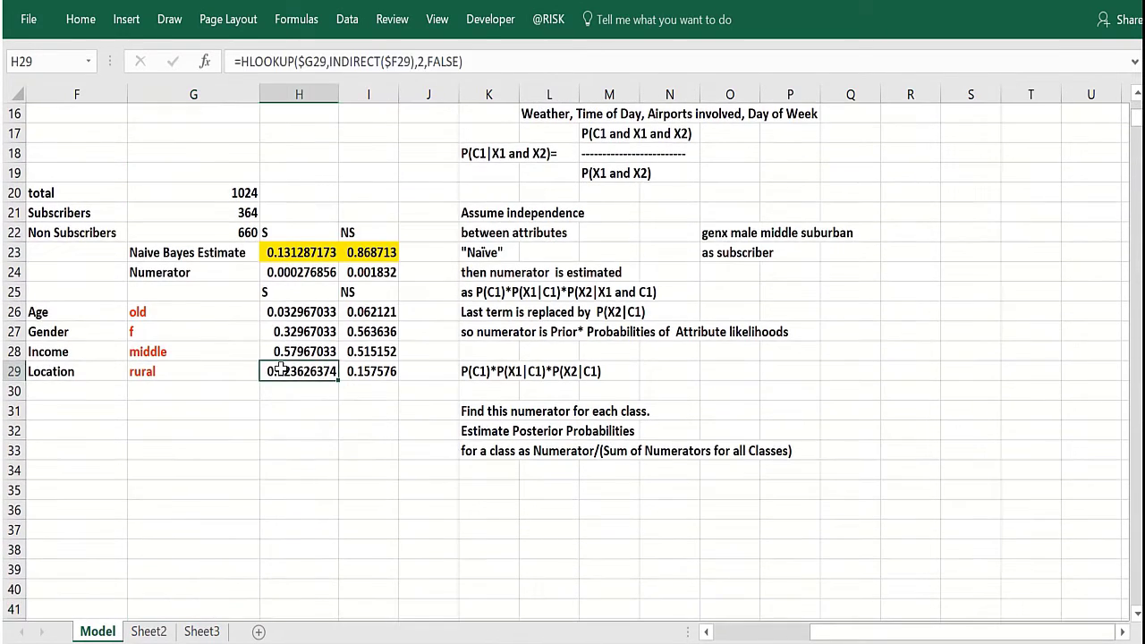
left_click(292, 273)
left_click(283, 253)
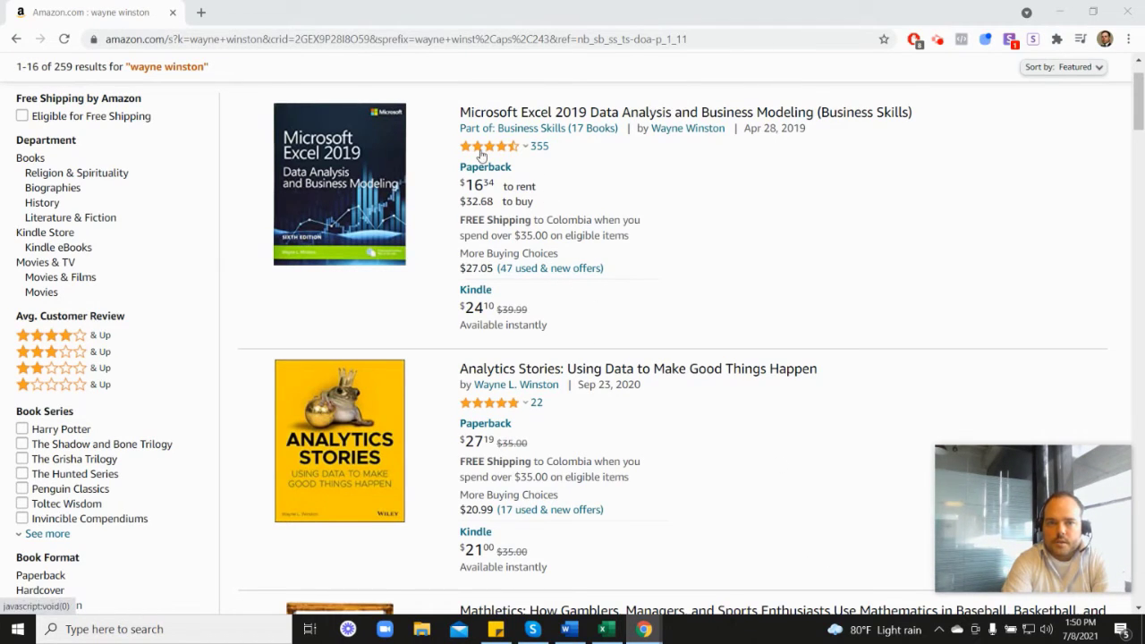
Switch to the browser and scroll through the Amazon search results for Wayne Winston's books.
mouse_move(490, 154)
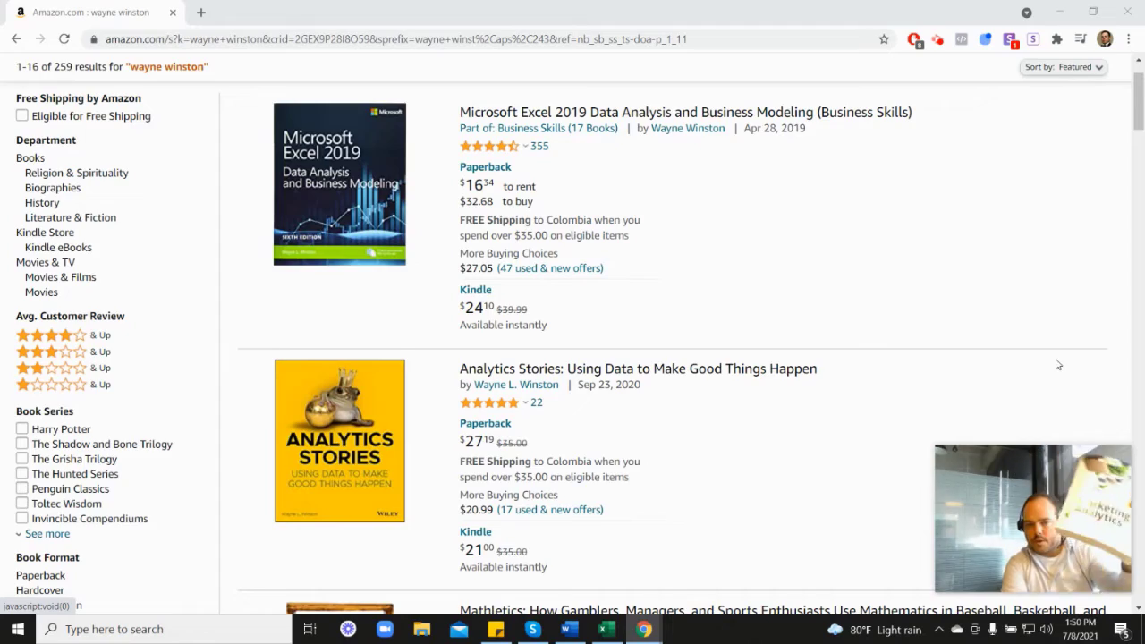
scroll(1043, 315, "down", 3)
scroll(1043, 315, "down", 4)
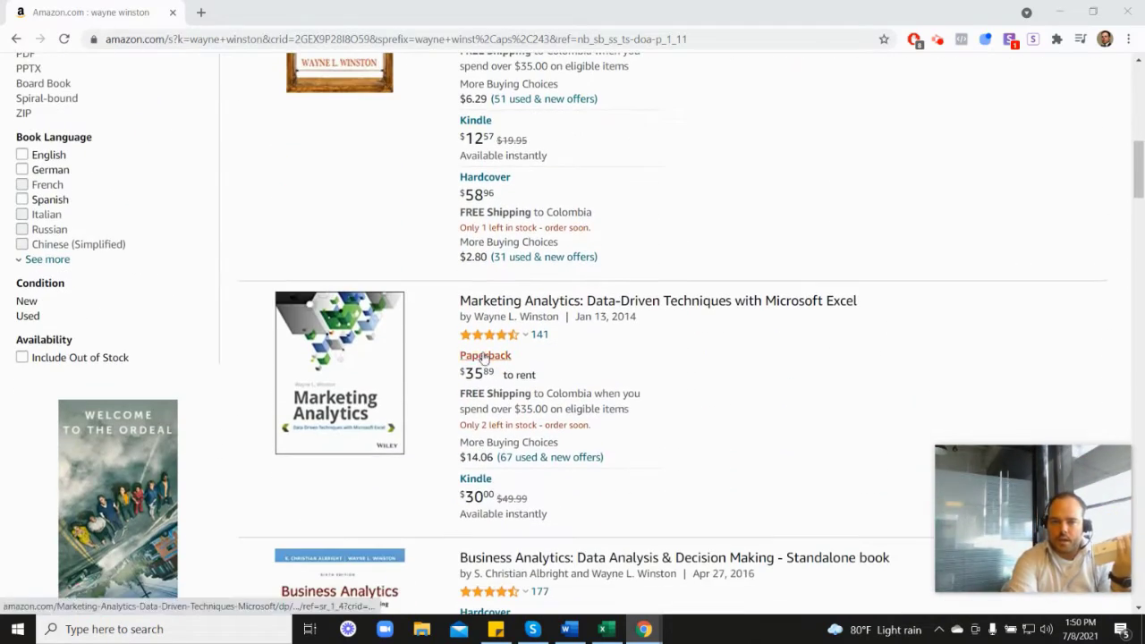
mouse_move(505, 335)
scroll(666, 340, "up", 5)
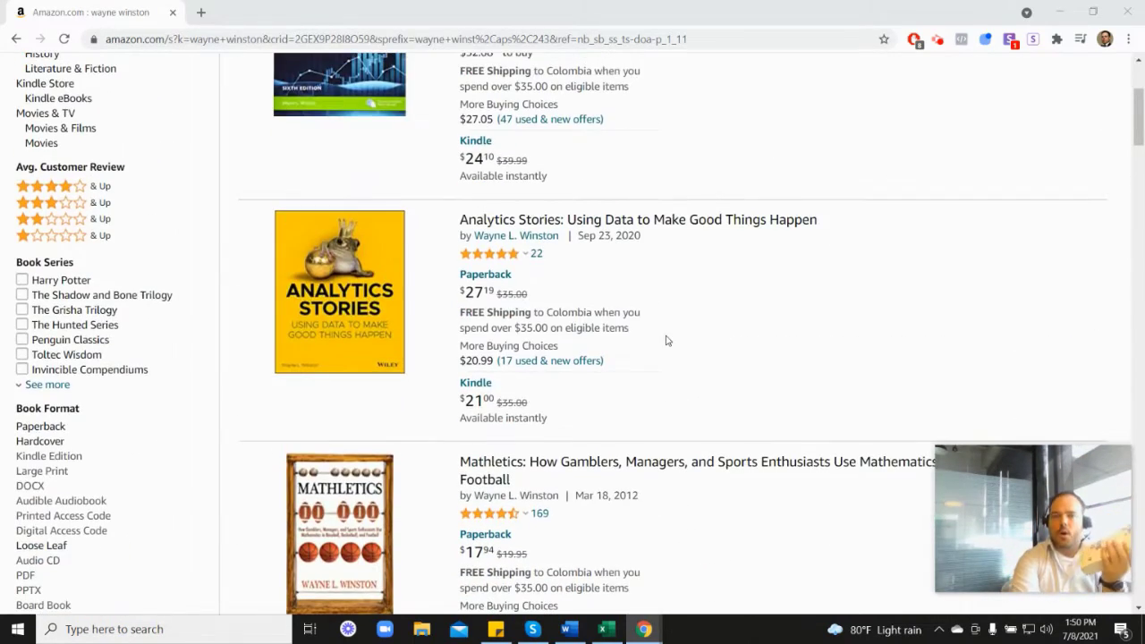